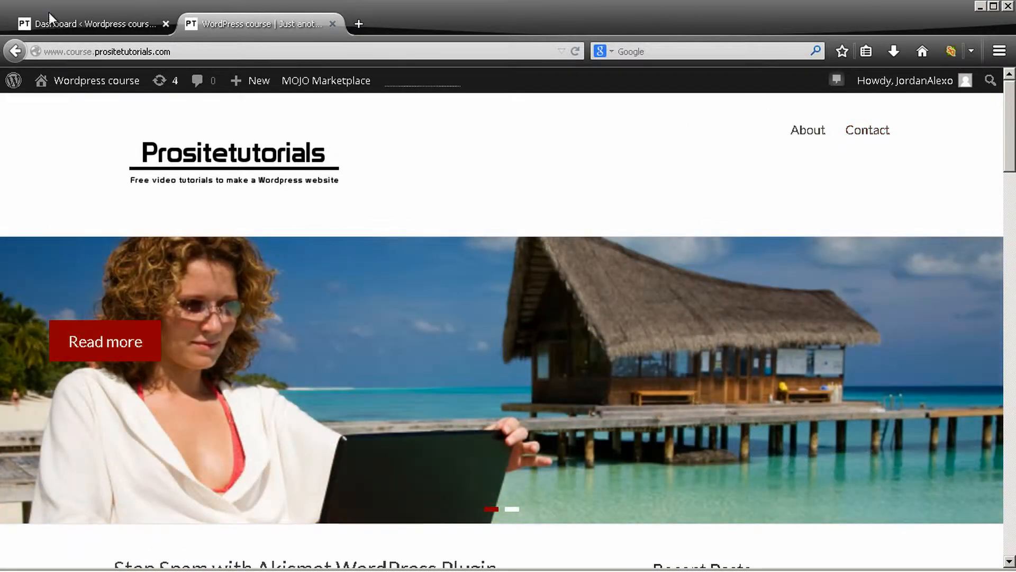
Open the site's menu editor from the dashboard and create a new menu named Main Menu
{"action": "left_click", "coordinate": [53, 21]}
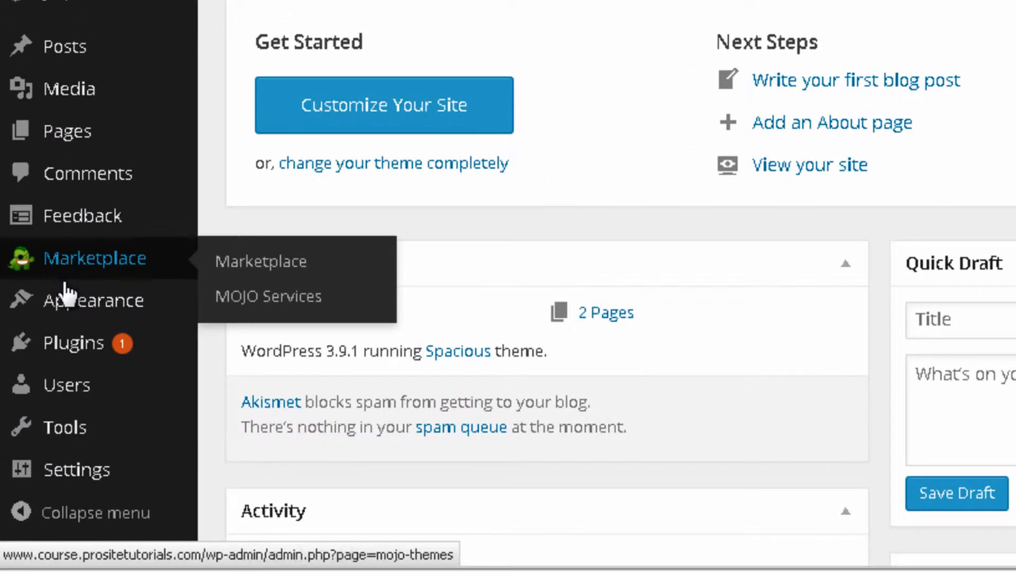
{"action": "mouse_move", "coordinate": [68, 304]}
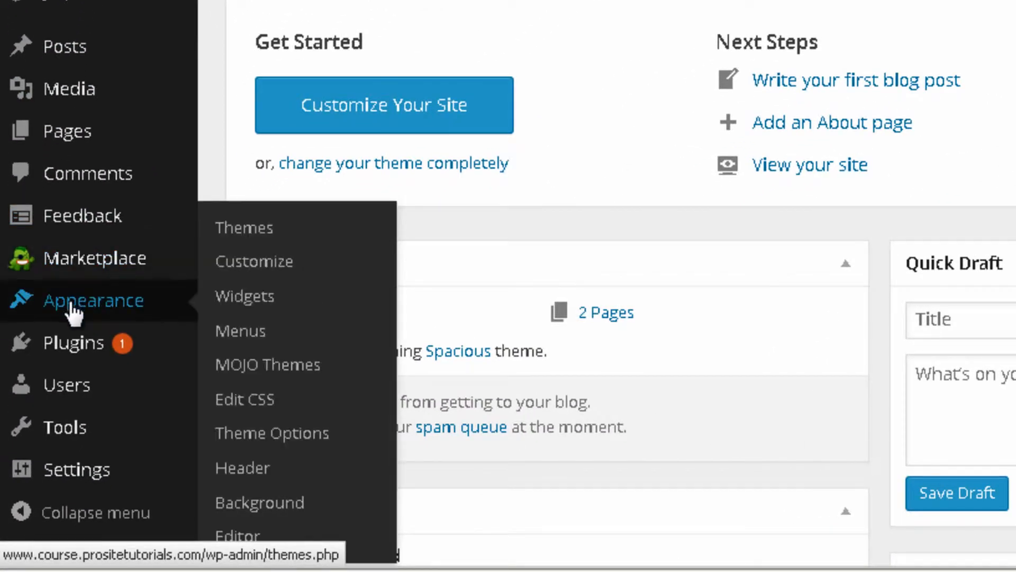
{"action": "left_click", "coordinate": [244, 331]}
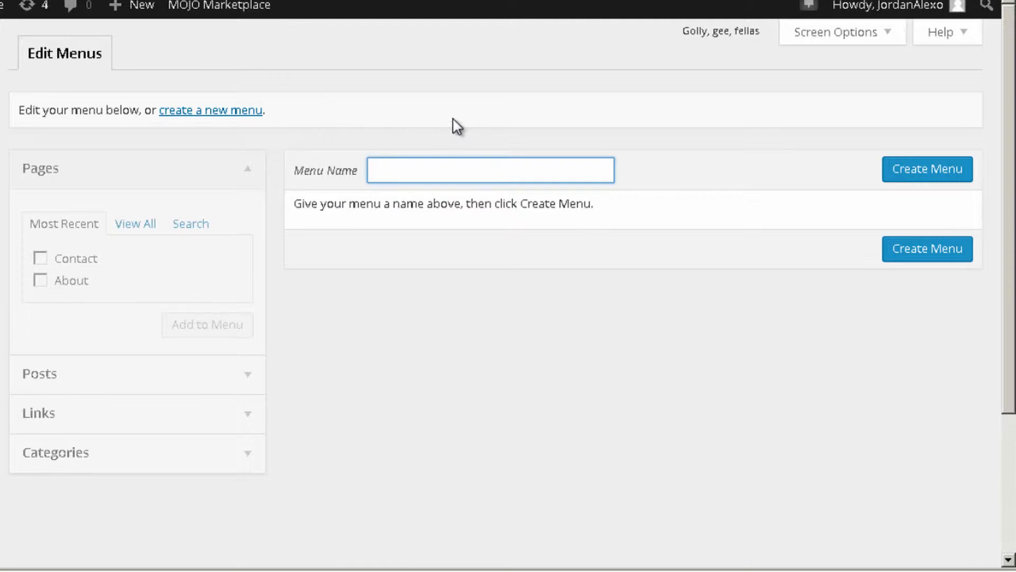
{"action": "type", "text": "Main Menu"}
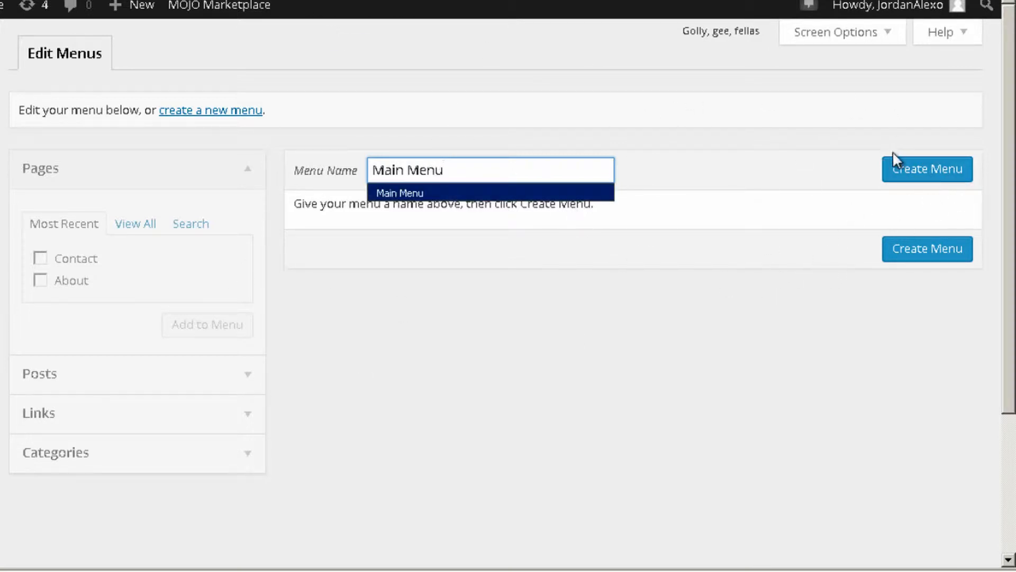
{"action": "left_click", "coordinate": [905, 172]}
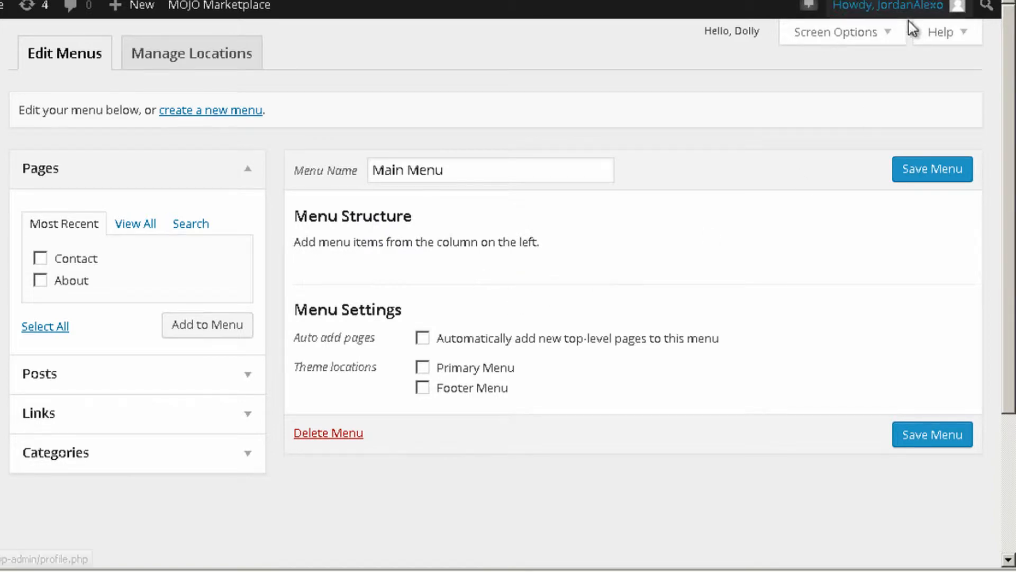
Check the menu editor's screen options, switching the Categories box off and back on
{"action": "left_click", "coordinate": [818, 36]}
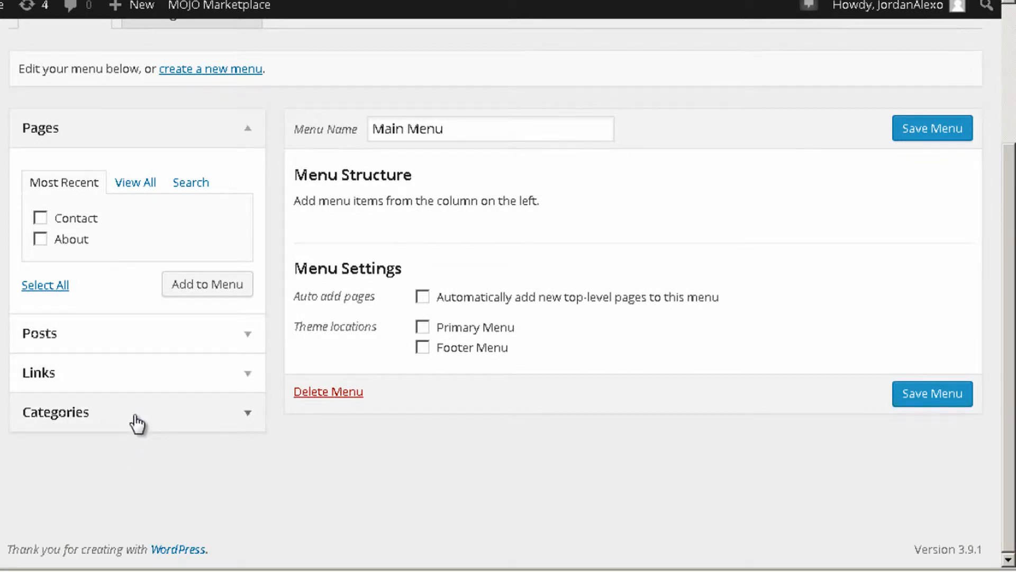
{"action": "scroll", "coordinate": [136, 422], "scroll_direction": "up", "scroll_amount": 3}
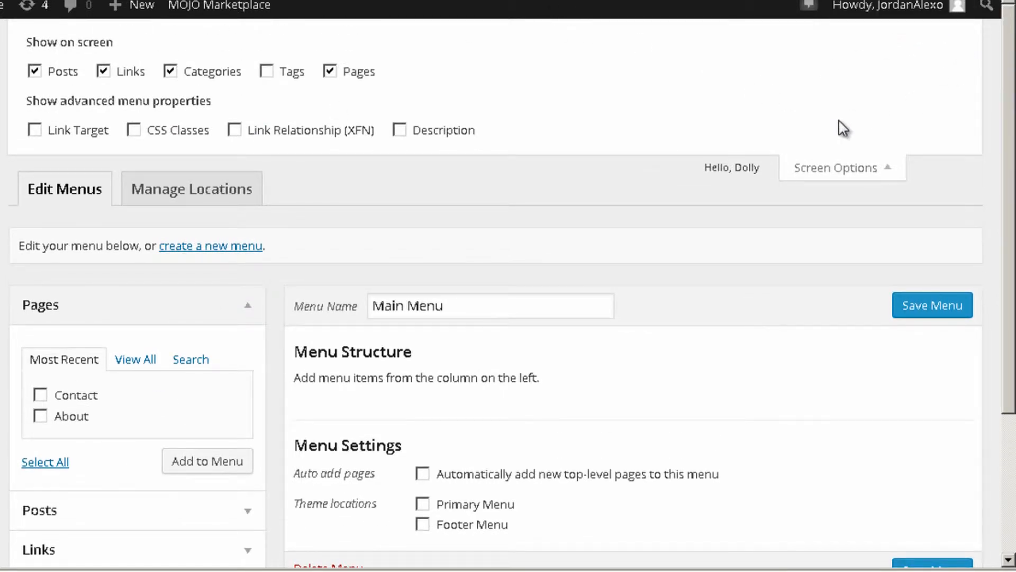
{"action": "left_click", "coordinate": [170, 71]}
{"action": "left_click", "coordinate": [171, 71]}
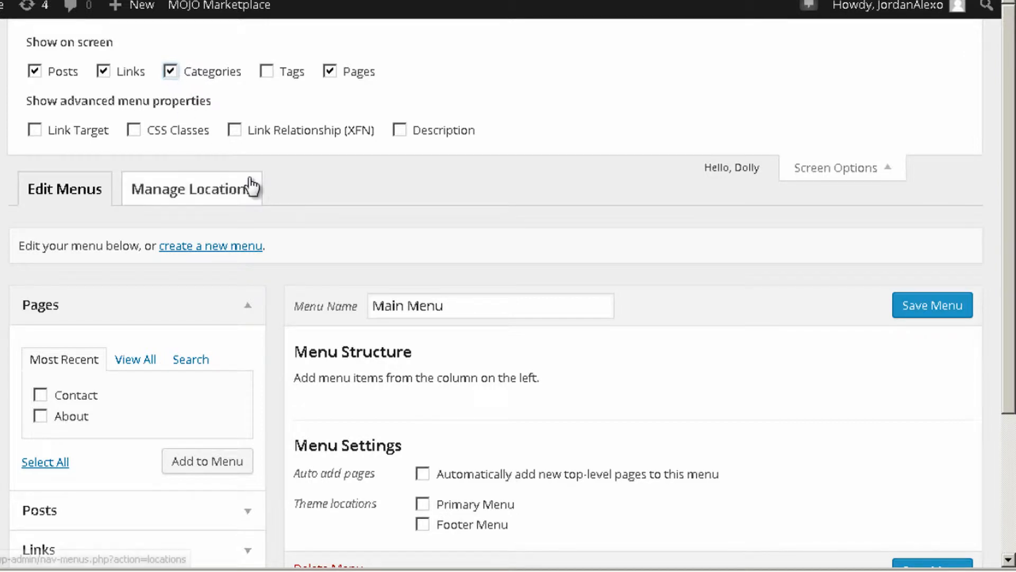
{"action": "scroll", "coordinate": [220, 473], "scroll_direction": "down", "scroll_amount": 3}
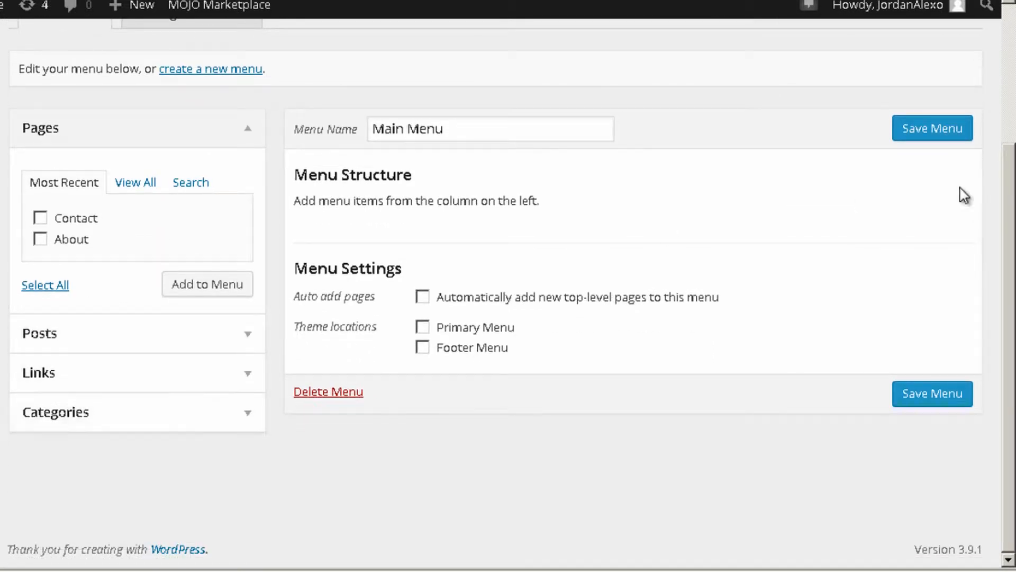
{"action": "scroll", "coordinate": [964, 194], "scroll_direction": "up", "scroll_amount": 5}
{"action": "left_click", "coordinate": [880, 173]}
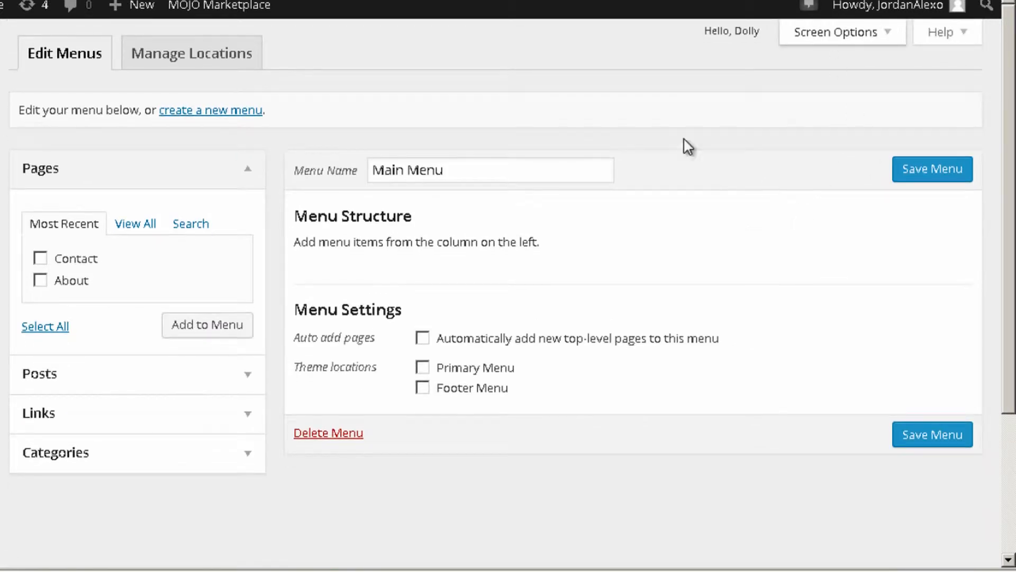
Assign Main Menu to the Primary Menu and Footer Menu theme locations
{"action": "scroll", "coordinate": [608, 111], "scroll_direction": "down", "scroll_amount": 3}
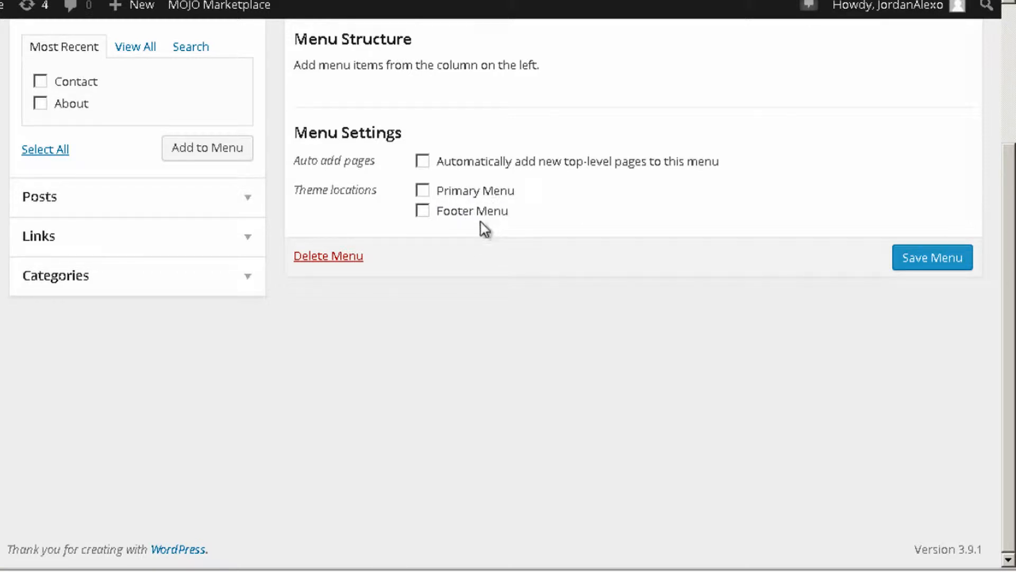
{"action": "left_click", "coordinate": [423, 192]}
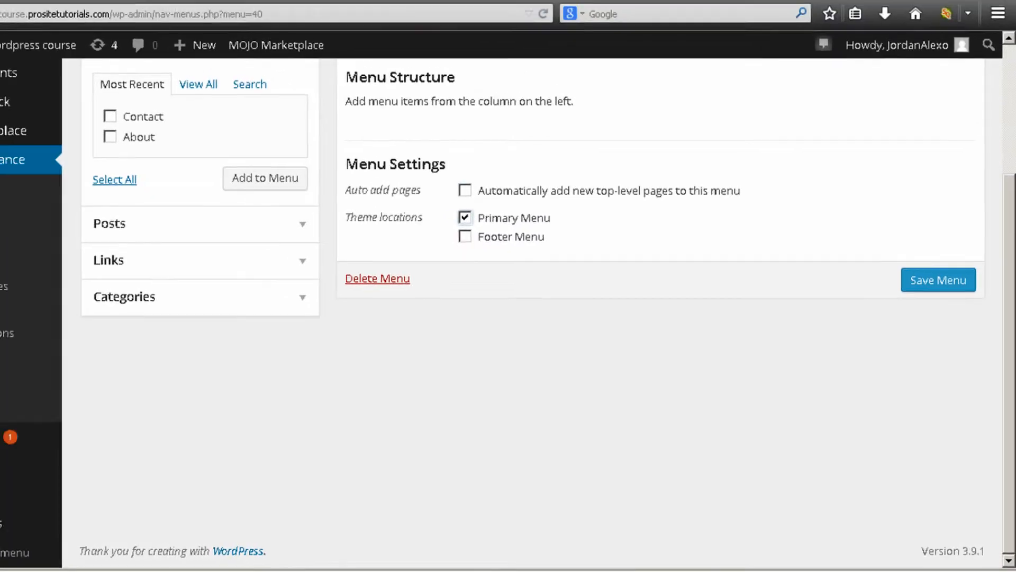
{"action": "left_click", "coordinate": [259, 24]}
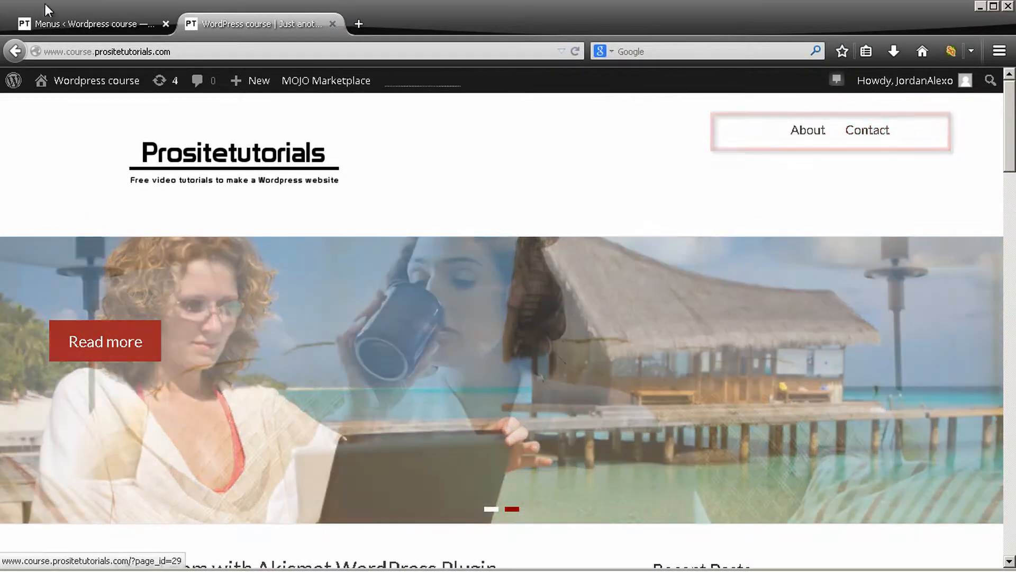
{"action": "left_click", "coordinate": [49, 21]}
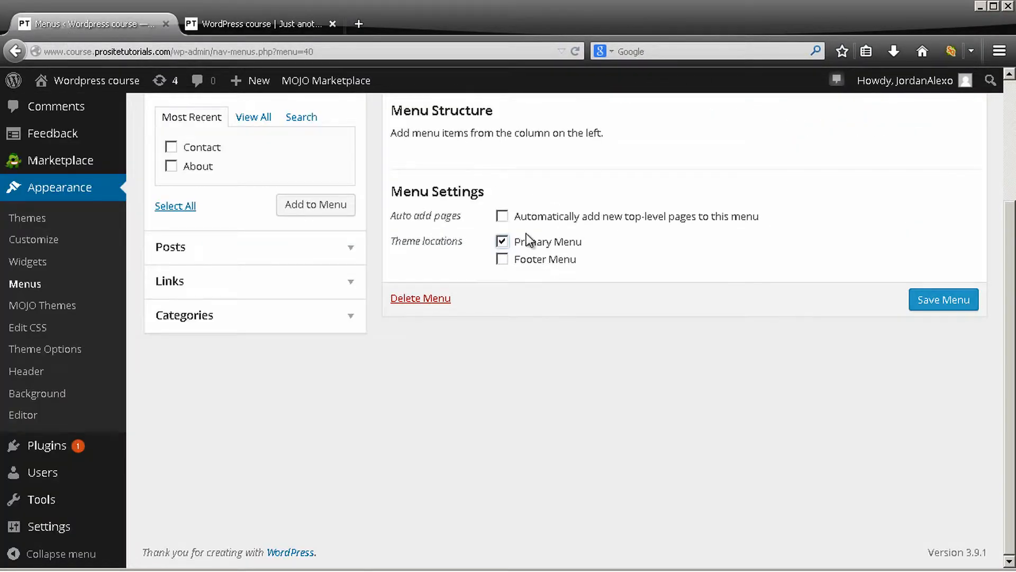
{"action": "left_click", "coordinate": [504, 259]}
Examine the live home page's footer and header to see where the site's menus are placed
{"action": "left_click", "coordinate": [265, 24]}
{"action": "scroll", "coordinate": [527, 180], "scroll_direction": "down", "scroll_amount": 20}
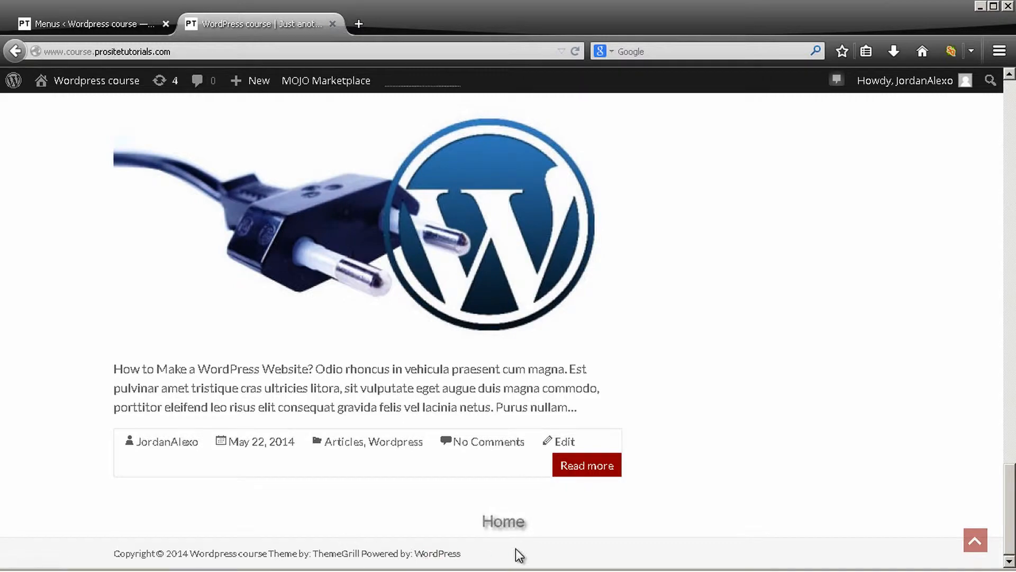
{"action": "scroll", "coordinate": [430, 188], "scroll_direction": "up", "scroll_amount": 5}
{"action": "scroll", "coordinate": [429, 188], "scroll_direction": "up", "scroll_amount": 6}
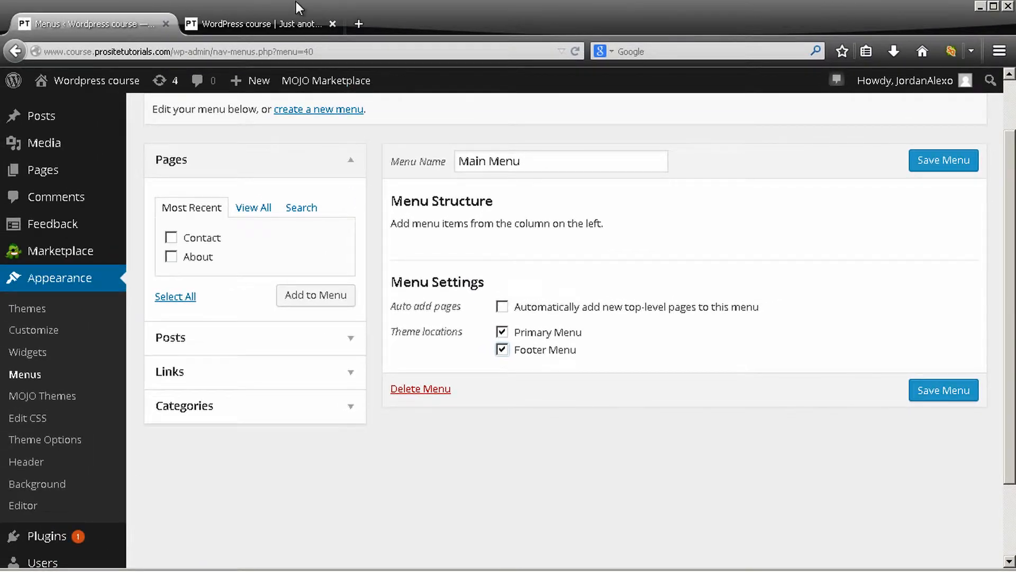
{"action": "left_click", "coordinate": [276, 16]}
{"action": "scroll", "coordinate": [593, 171], "scroll_direction": "up", "scroll_amount": 10}
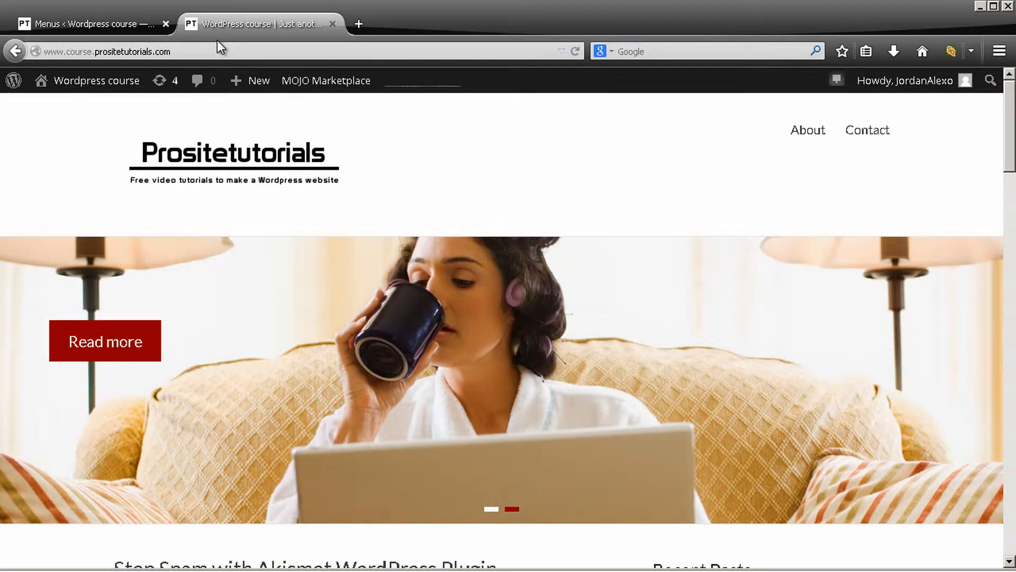
{"action": "left_click", "coordinate": [123, 23]}
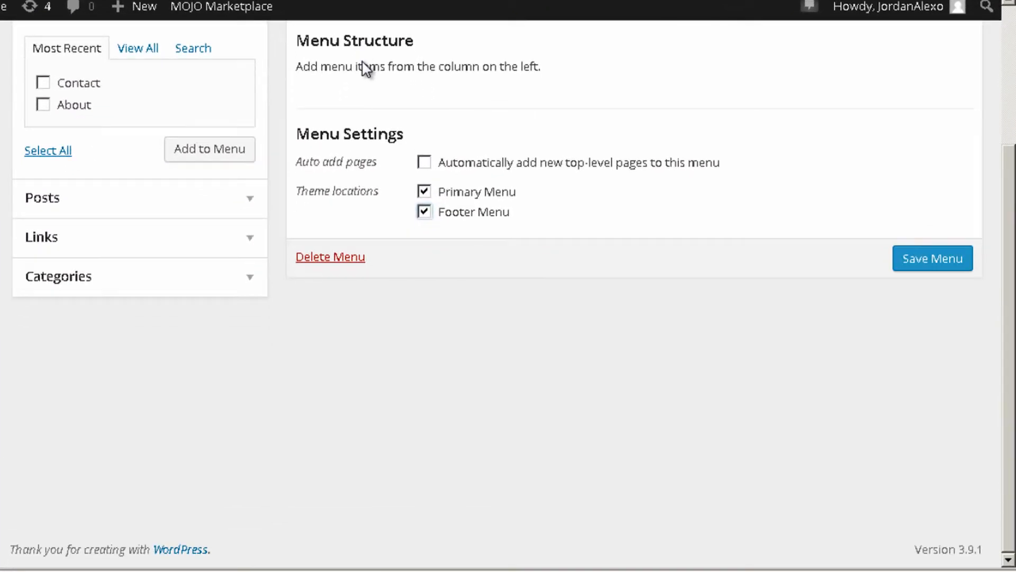
{"action": "left_click", "coordinate": [165, 241]}
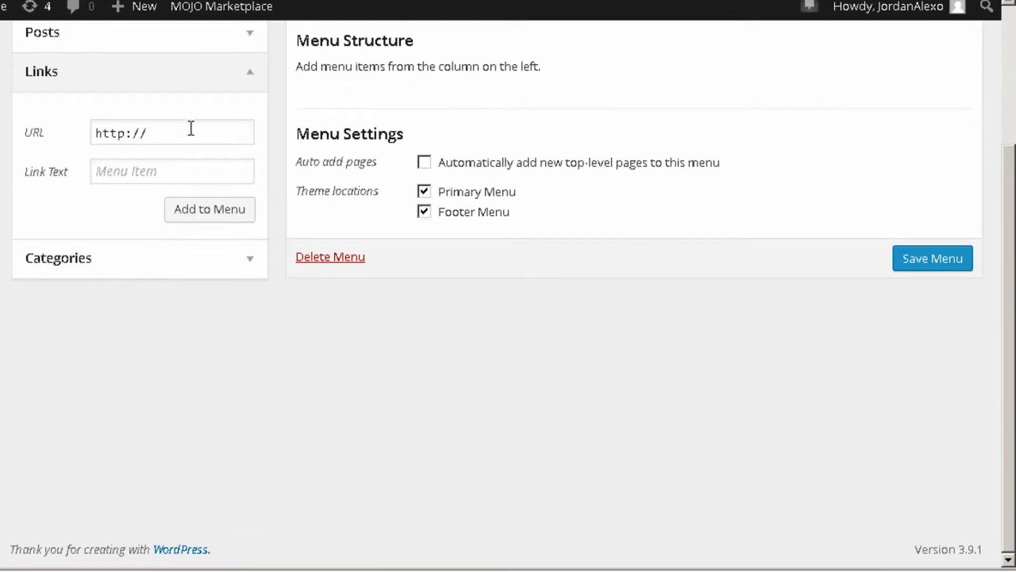
{"action": "left_click", "coordinate": [167, 170]}
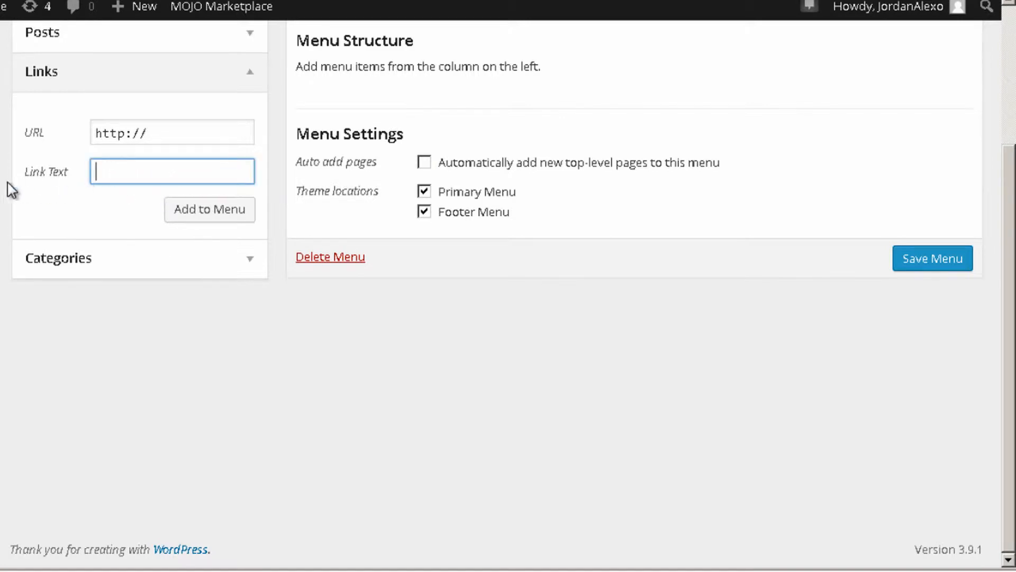
{"action": "type", "text": "Home"}
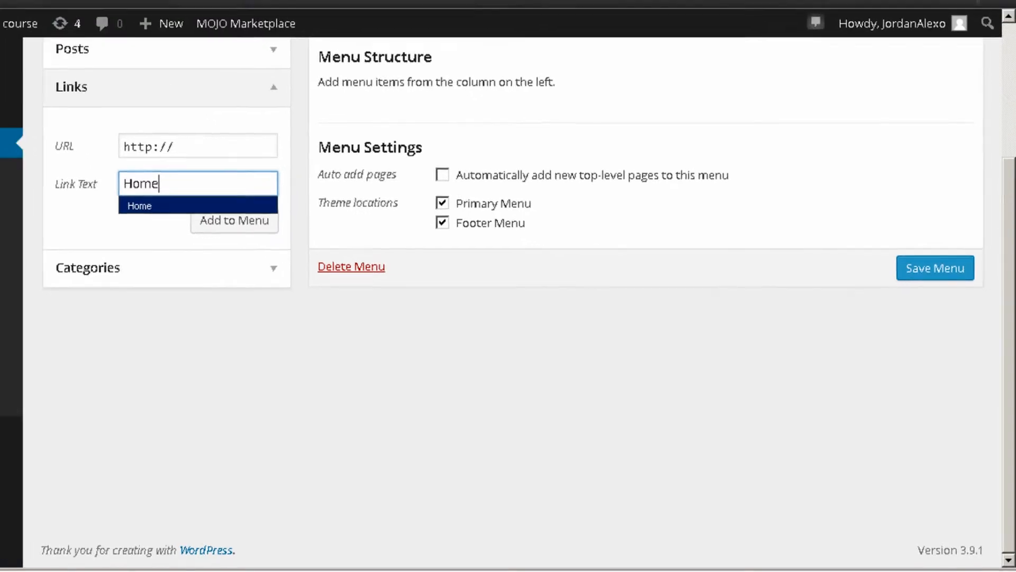
{"action": "left_click", "coordinate": [174, 5]}
{"action": "left_click", "coordinate": [67, 52]}
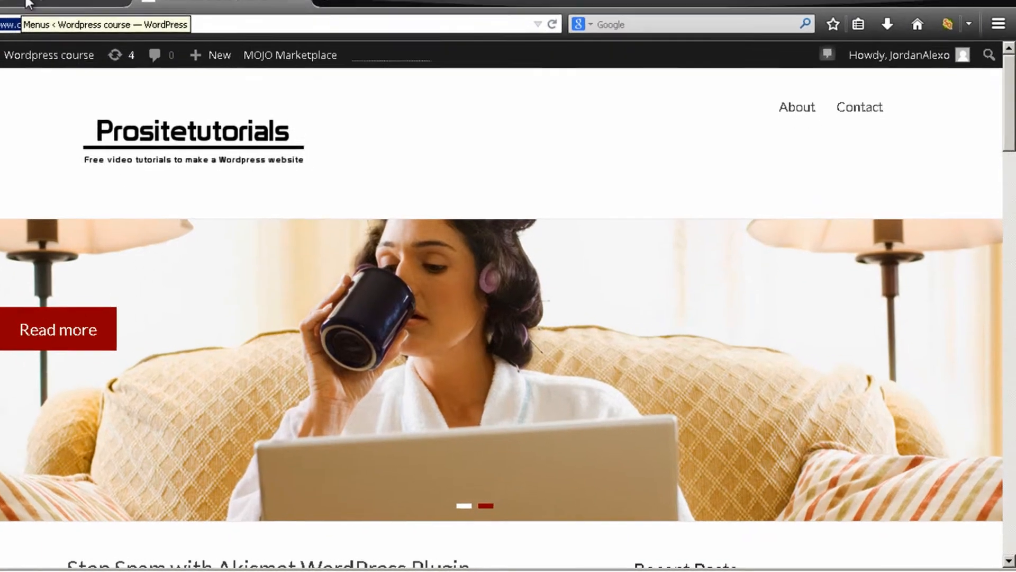
{"action": "left_click", "coordinate": [71, 27]}
{"action": "left_click", "coordinate": [277, 189]}
{"action": "key", "text": "ctrl+a"}
{"action": "type", "text": "http://www.course.prositetutorials.com/"}
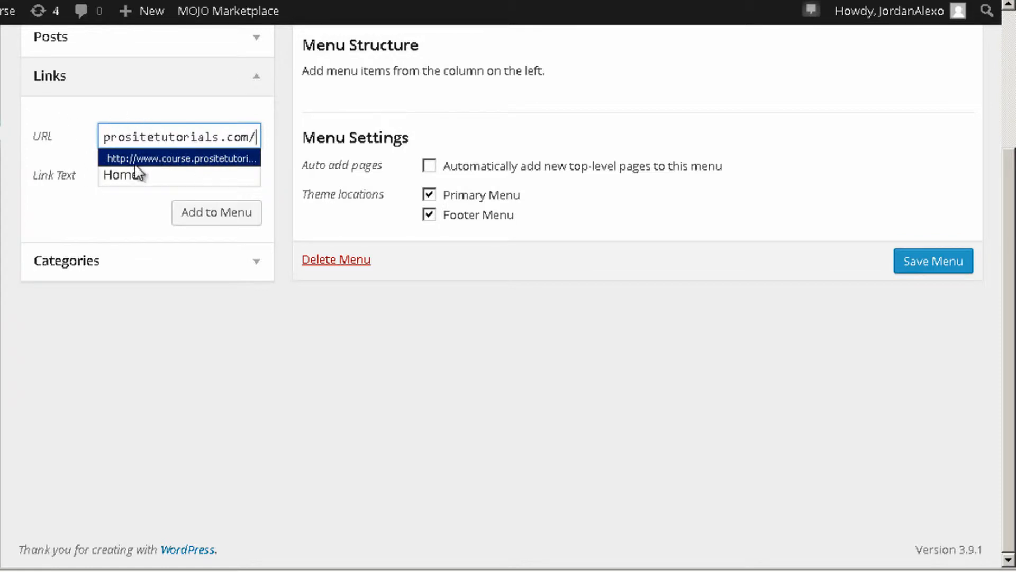
{"action": "left_click", "coordinate": [205, 225]}
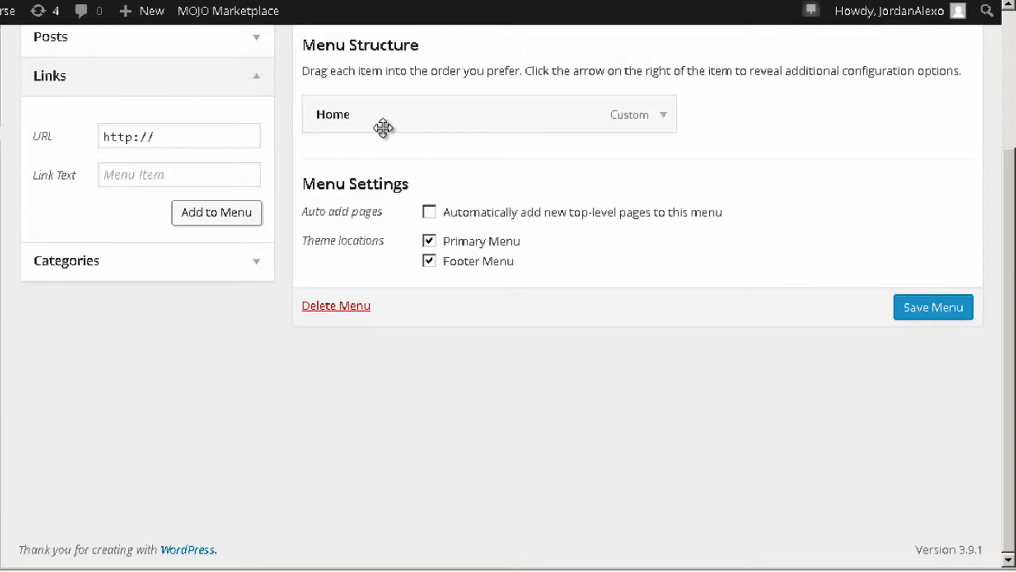
Add the Contact and About pages to Main Menu
{"action": "scroll", "coordinate": [476, 212], "scroll_direction": "up", "scroll_amount": 3}
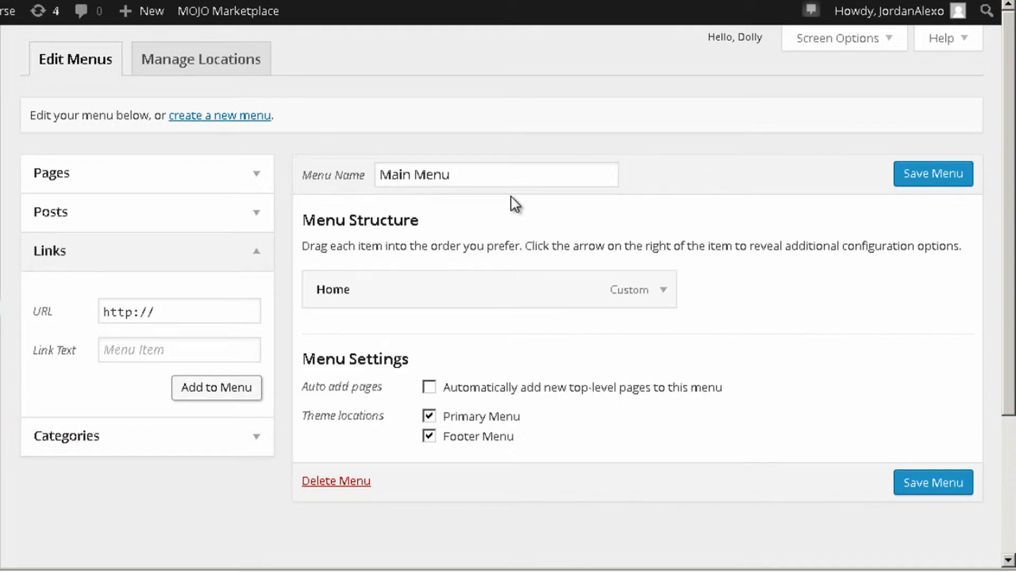
{"action": "left_click", "coordinate": [200, 175]}
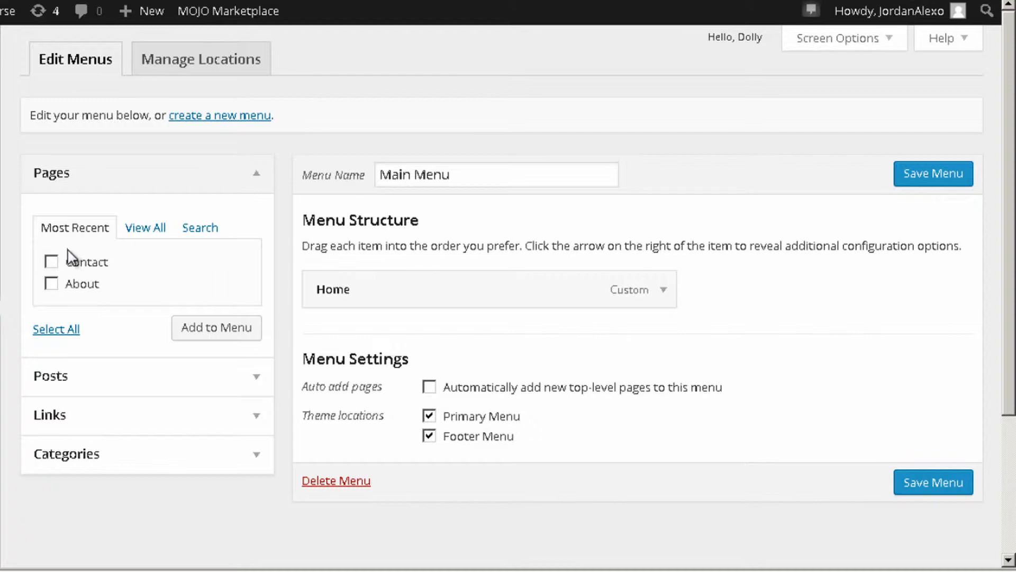
{"action": "left_click", "coordinate": [61, 285]}
{"action": "scroll", "coordinate": [207, 286], "scroll_direction": "down", "scroll_amount": 2}
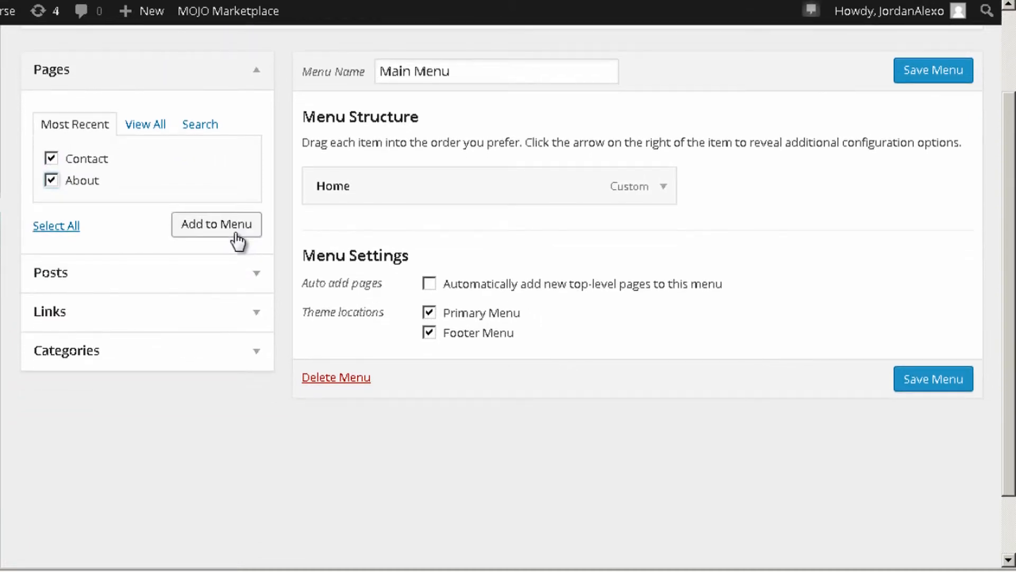
{"action": "left_click", "coordinate": [234, 236]}
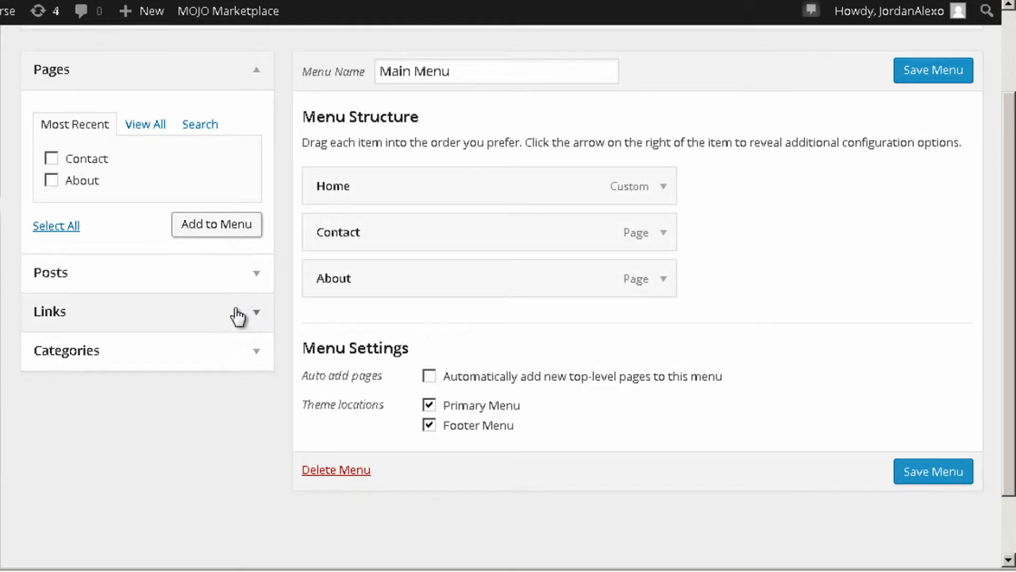
Add the Wordpress category to Main Menu without its Videos and Articles subcategories
{"action": "left_click", "coordinate": [214, 354]}
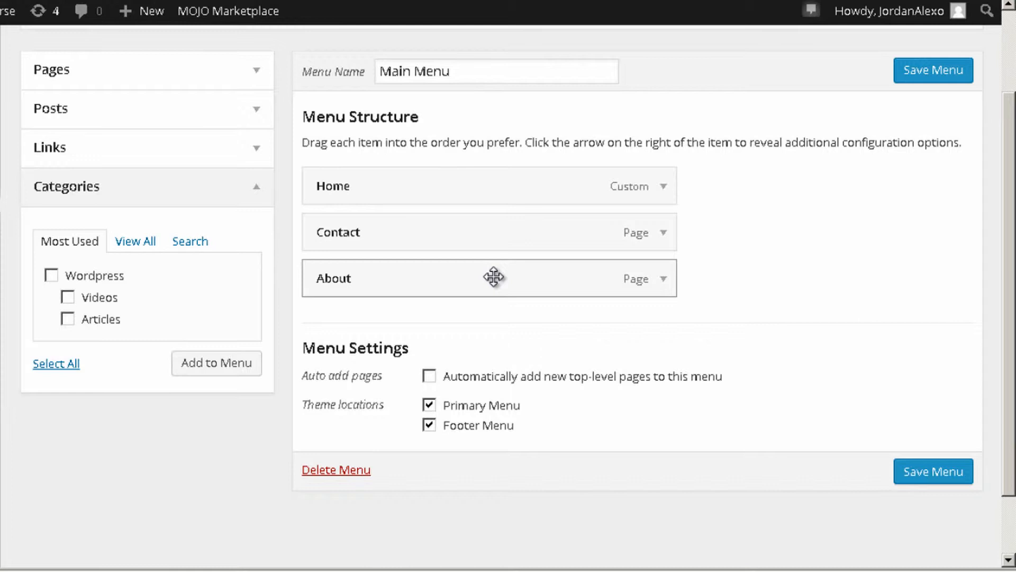
{"action": "left_click", "coordinate": [49, 277]}
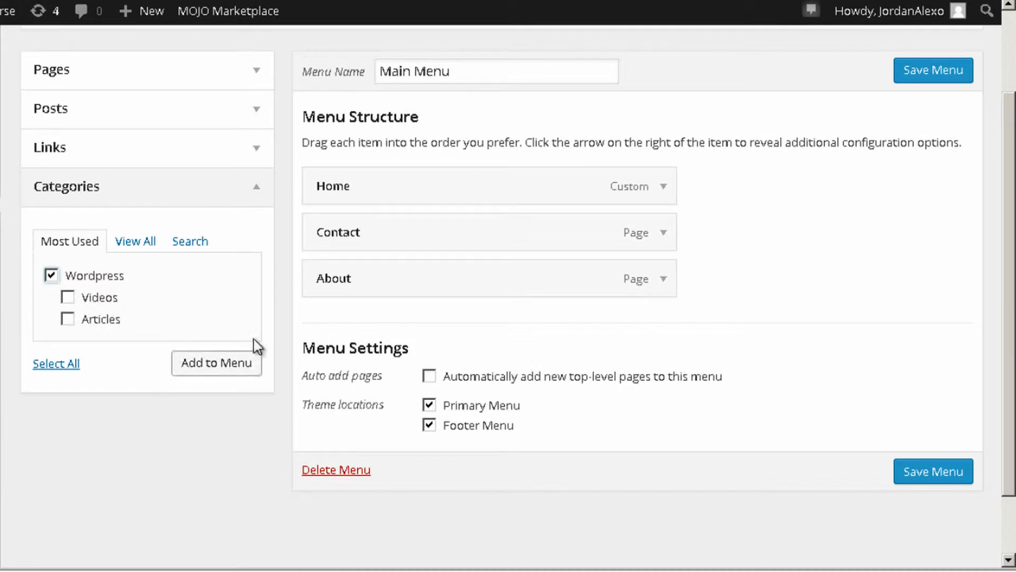
{"action": "left_click", "coordinate": [207, 367]}
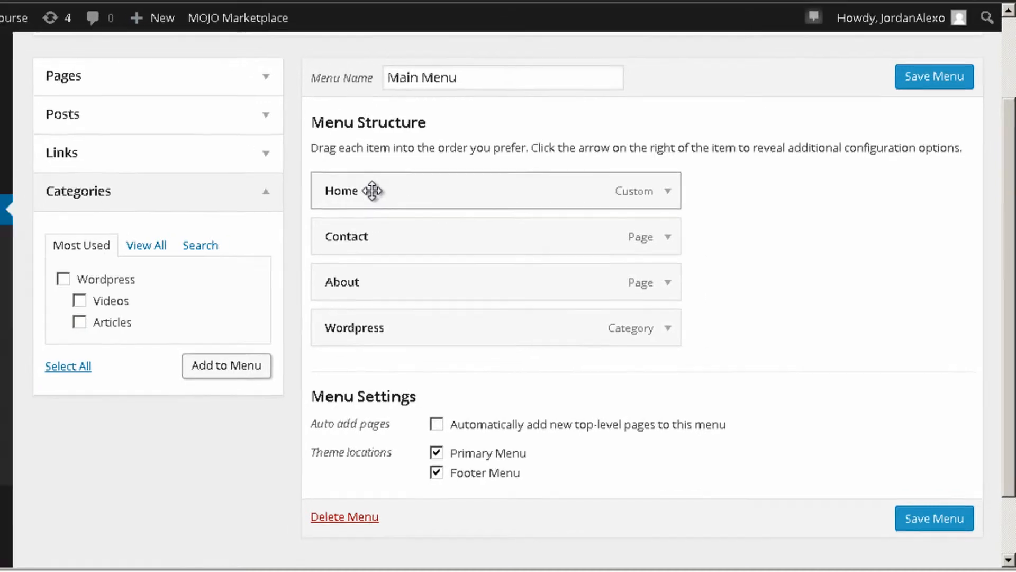
Reorder the menu items to Home, Wordpress, About, Contact
{"action": "left_click", "coordinate": [202, 4]}
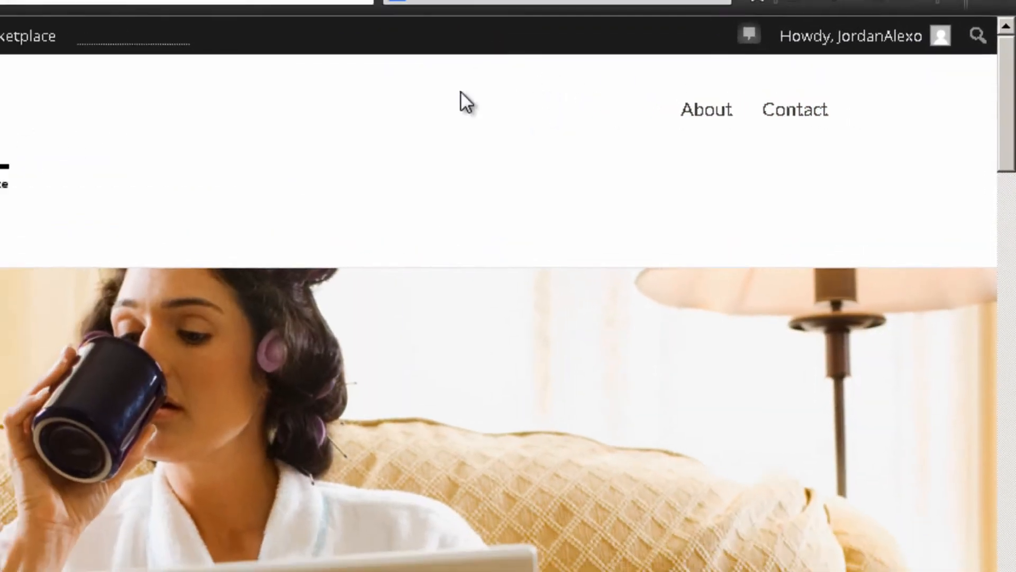
{"action": "left_click", "coordinate": [10, 8]}
{"action": "left_click_drag", "start_coordinate": [363, 325], "coordinate": [356, 231]}
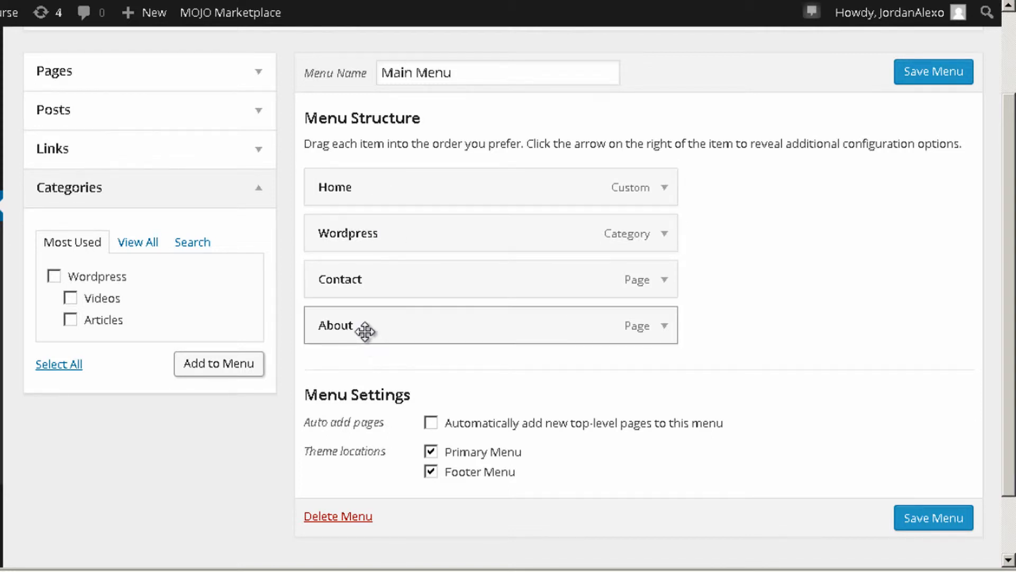
{"action": "left_click_drag", "start_coordinate": [368, 331], "coordinate": [365, 297]}
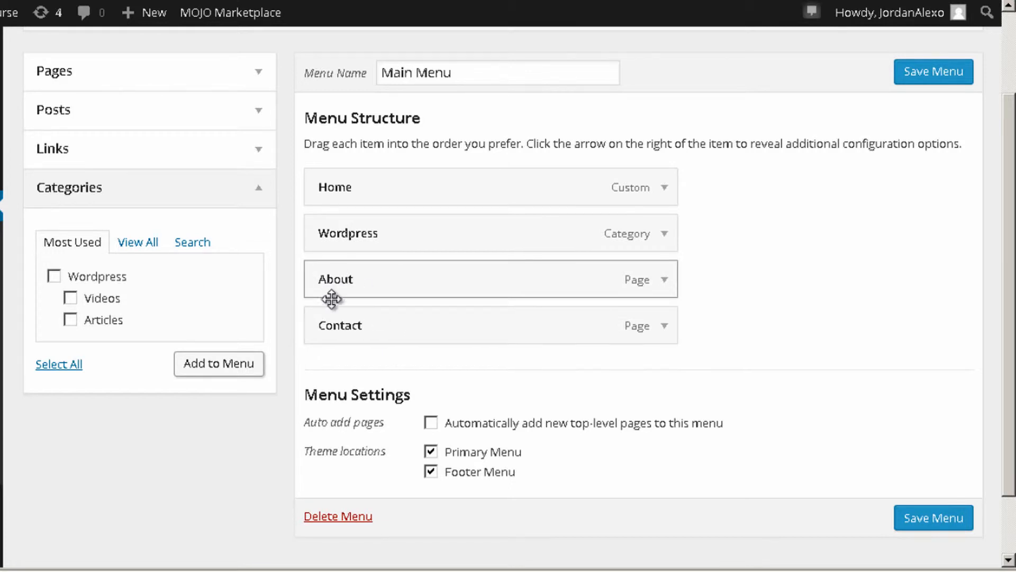
{"action": "scroll", "coordinate": [546, 370], "scroll_direction": "down", "scroll_amount": 3}
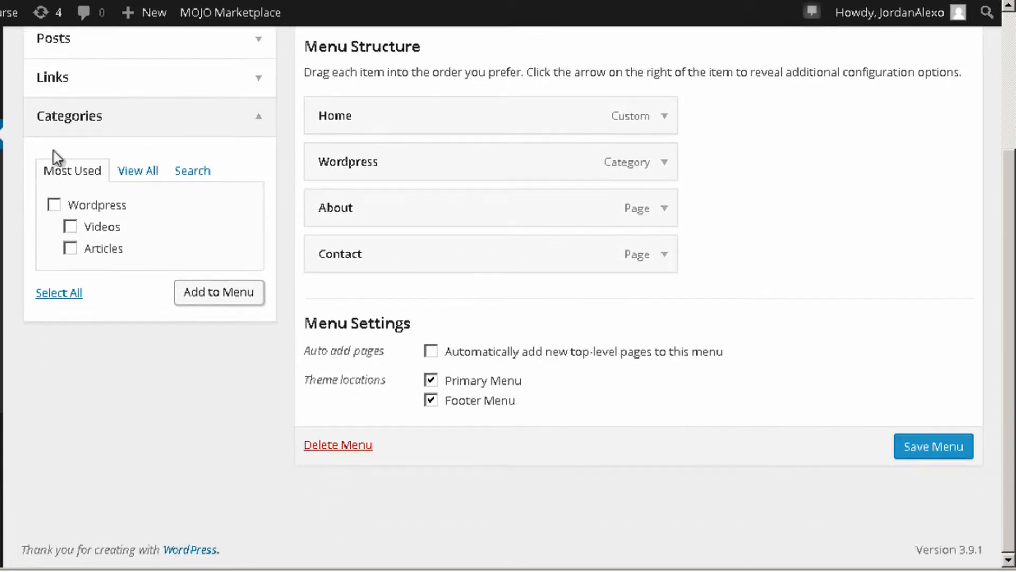
Save Main Menu and reload the live site's home page
{"action": "left_click", "coordinate": [933, 447]}
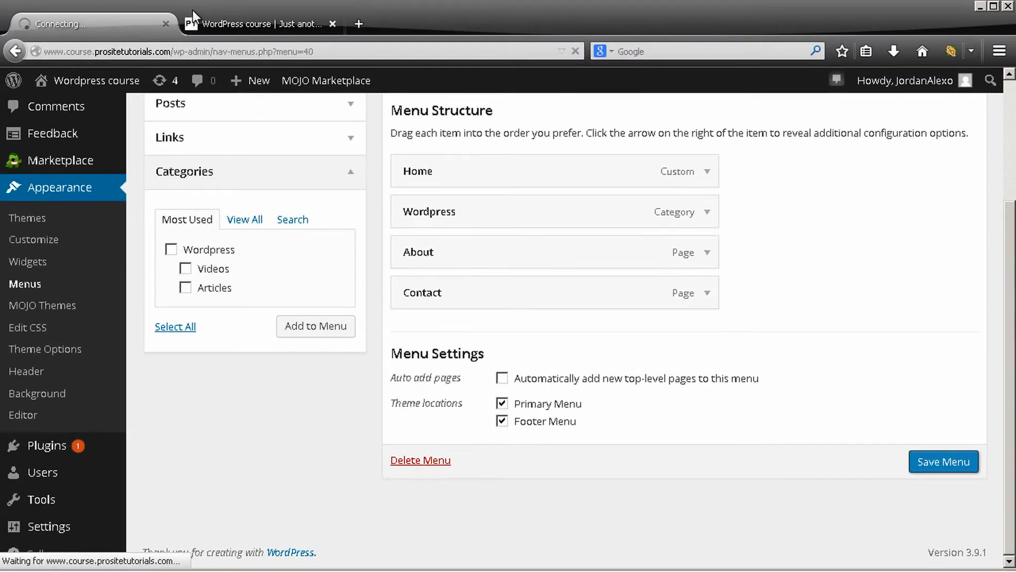
{"action": "left_click", "coordinate": [194, 21]}
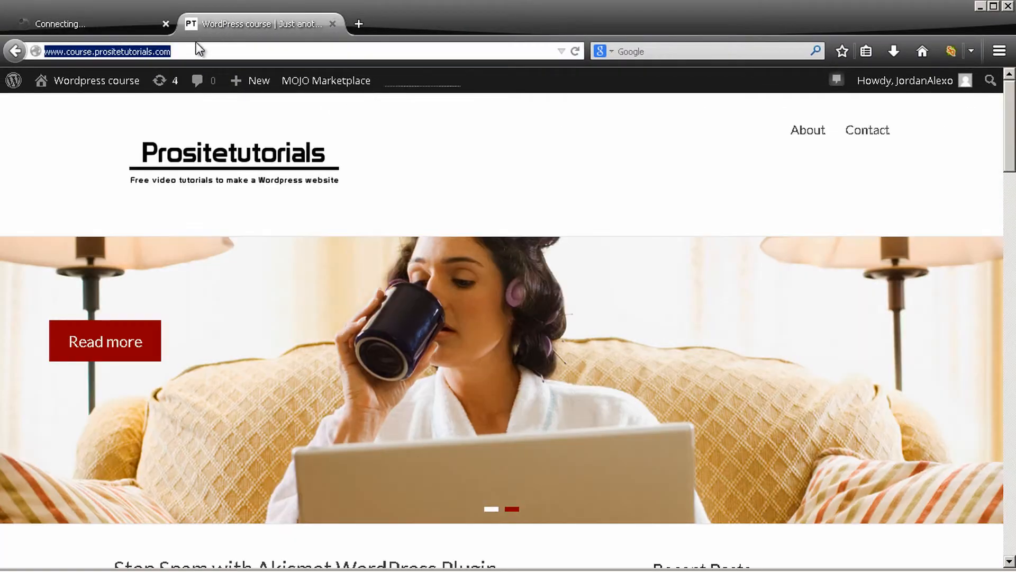
{"action": "left_click", "coordinate": [576, 51]}
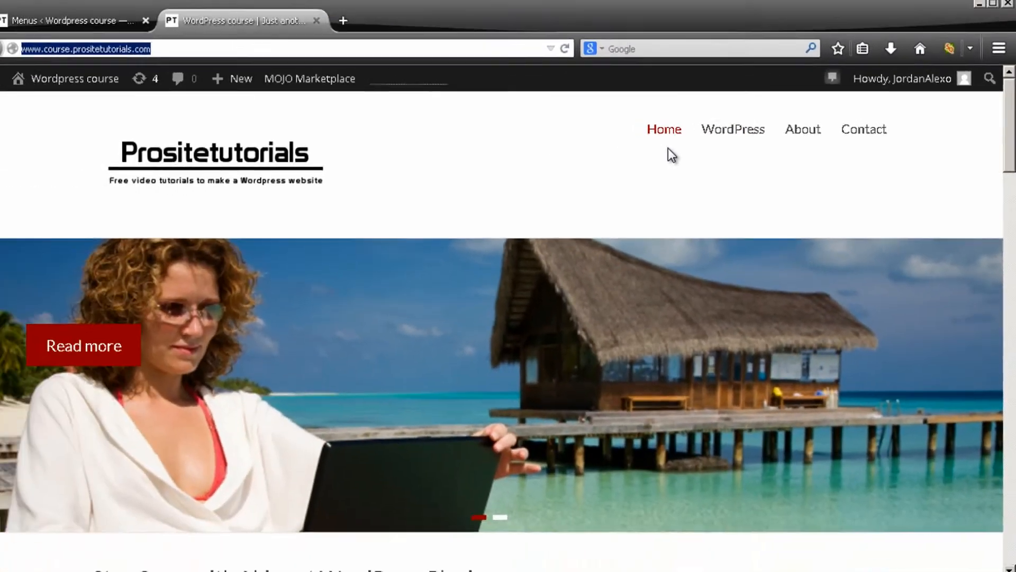
Examine the menu items in the header and footer of the live home page
{"action": "scroll", "coordinate": [451, 151], "scroll_direction": "down", "scroll_amount": 10}
{"action": "scroll", "coordinate": [676, 153], "scroll_direction": "down", "scroll_amount": 15}
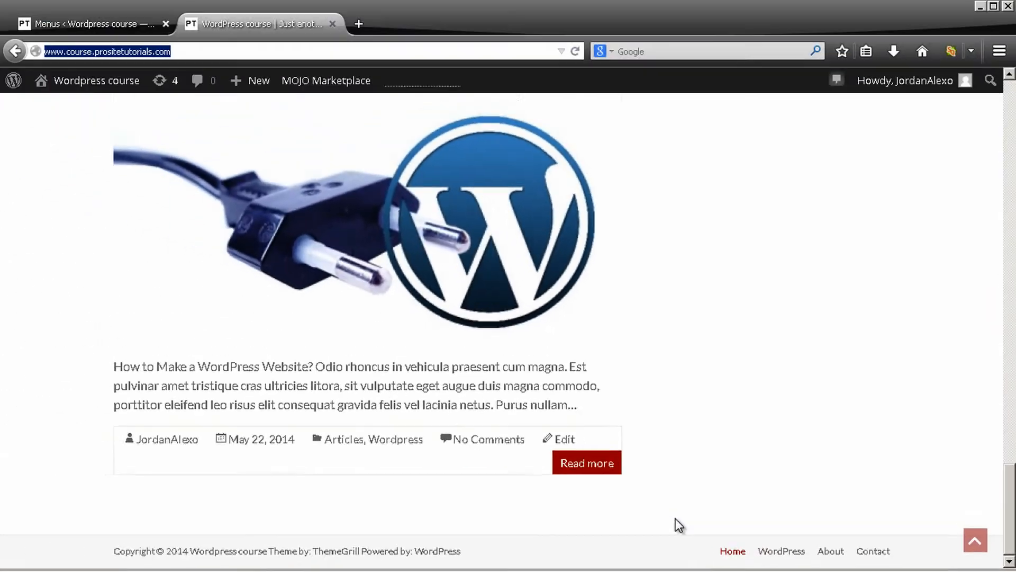
{"action": "scroll", "coordinate": [520, 413], "scroll_direction": "up", "scroll_amount": 10}
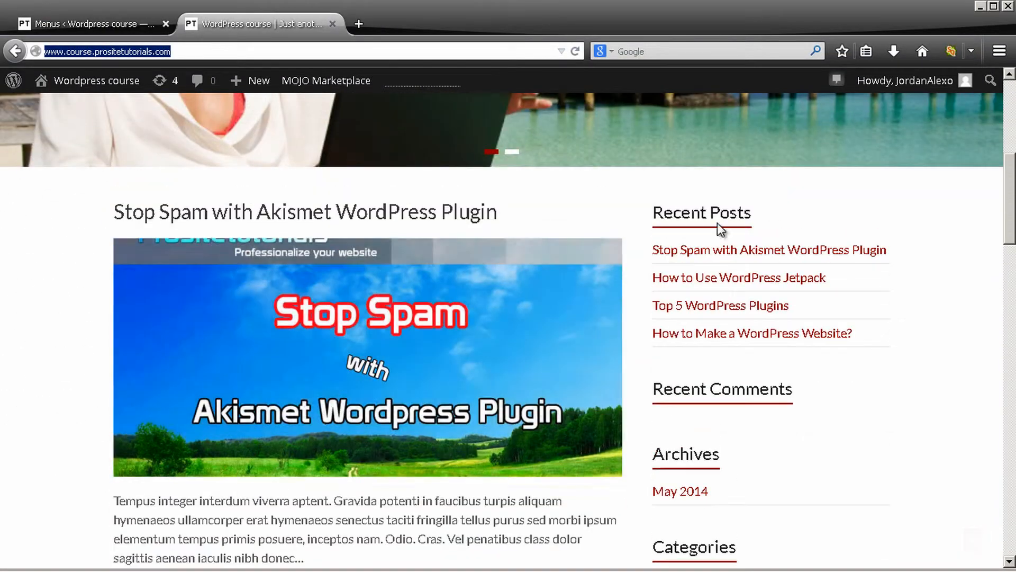
{"action": "scroll", "coordinate": [574, 386], "scroll_direction": "down", "scroll_amount": 18}
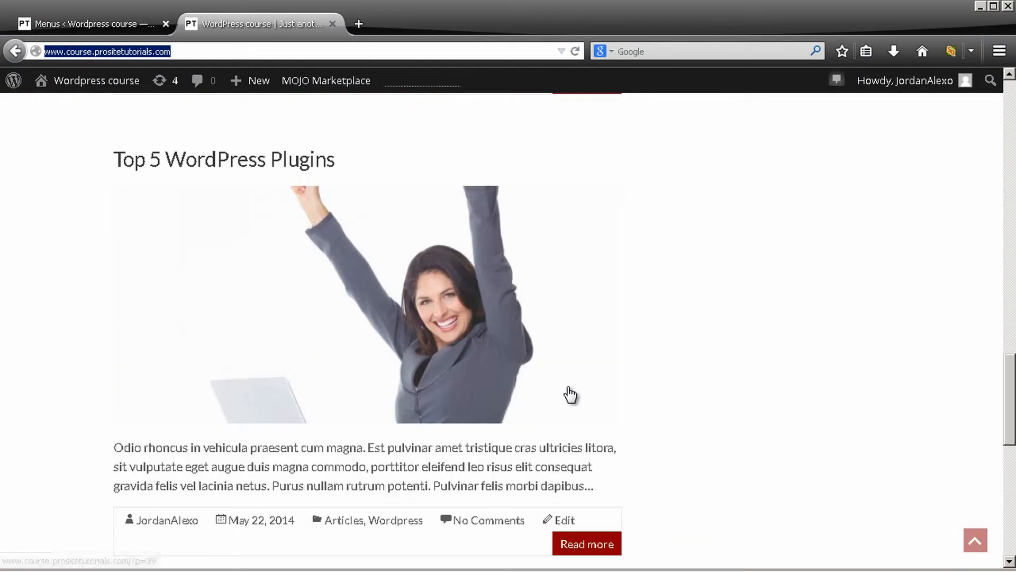
{"action": "scroll", "coordinate": [565, 387], "scroll_direction": "down", "scroll_amount": 2}
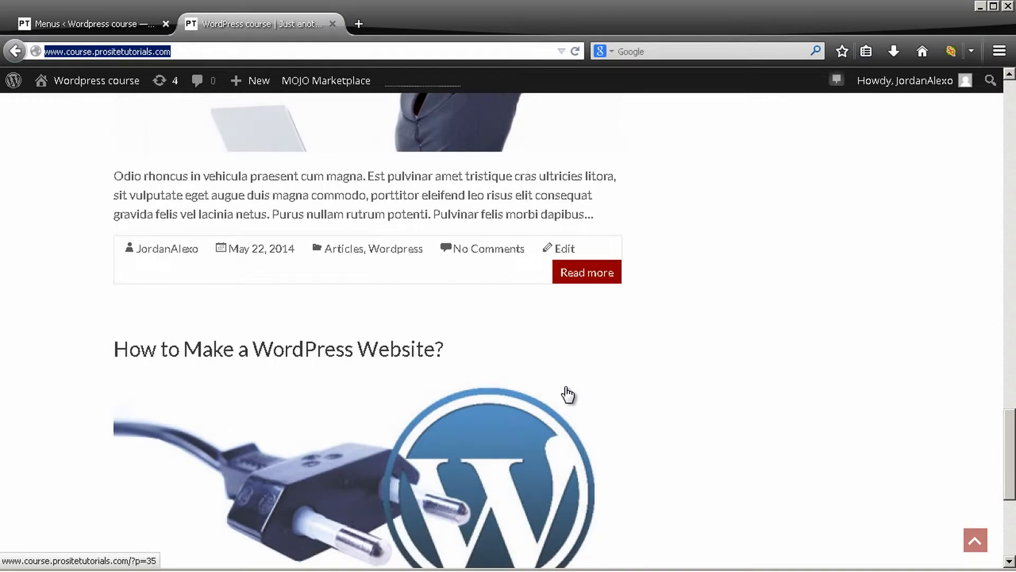
{"action": "scroll", "coordinate": [801, 386], "scroll_direction": "down", "scroll_amount": 8}
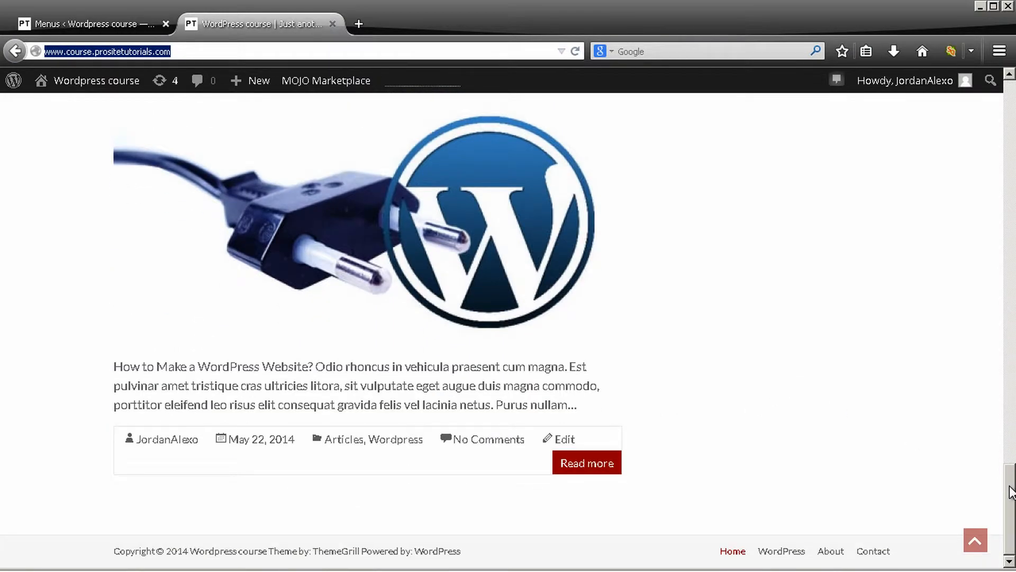
{"action": "left_click_drag", "start_coordinate": [1010, 486], "coordinate": [1002, 139]}
{"action": "scroll", "coordinate": [750, 239], "scroll_direction": "up", "scroll_amount": 5}
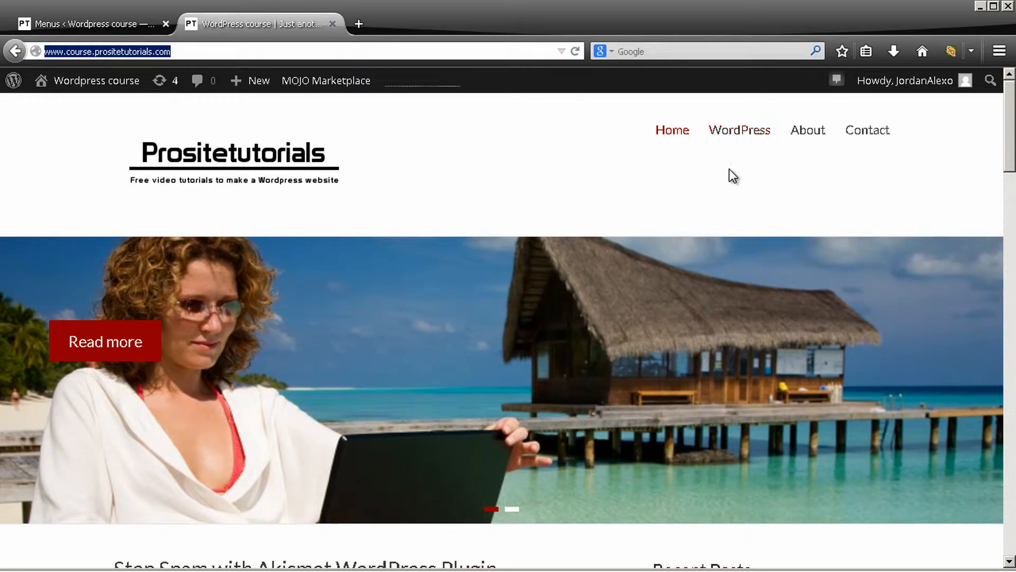
{"action": "scroll", "coordinate": [729, 169], "scroll_direction": "down", "scroll_amount": 15}
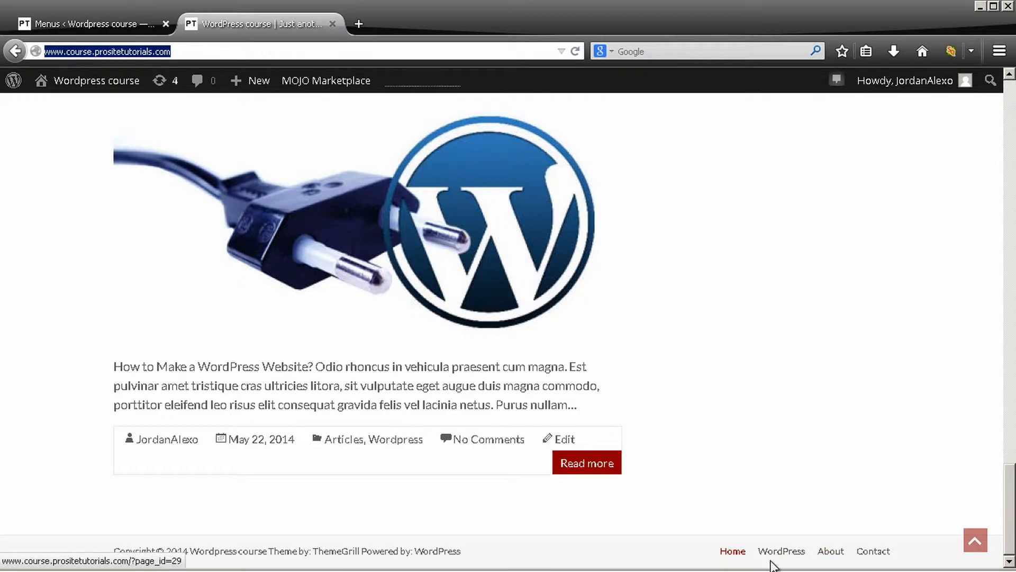
{"action": "scroll", "coordinate": [800, 488], "scroll_direction": "up", "scroll_amount": 3}
{"action": "scroll", "coordinate": [802, 485], "scroll_direction": "up", "scroll_amount": 15}
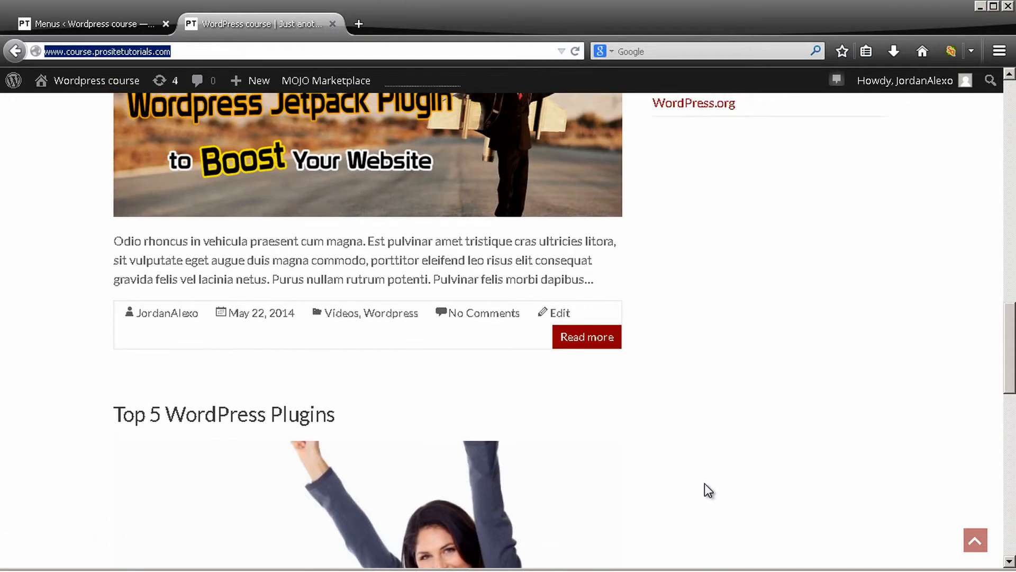
{"action": "scroll", "coordinate": [707, 476], "scroll_direction": "up", "scroll_amount": 2}
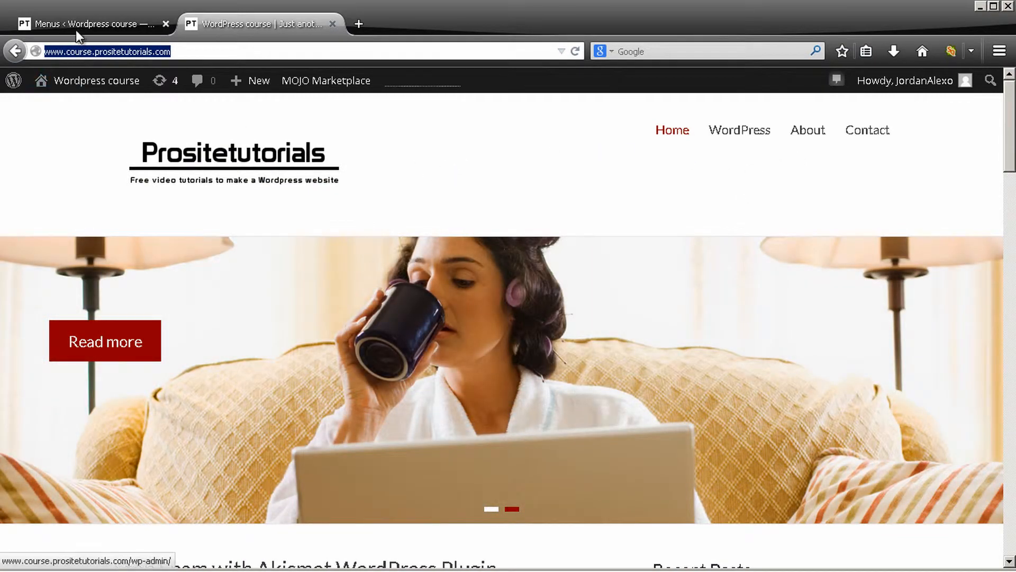
Return to the menu editor and create a new menu named Sidebar Menu
{"action": "left_click", "coordinate": [77, 26]}
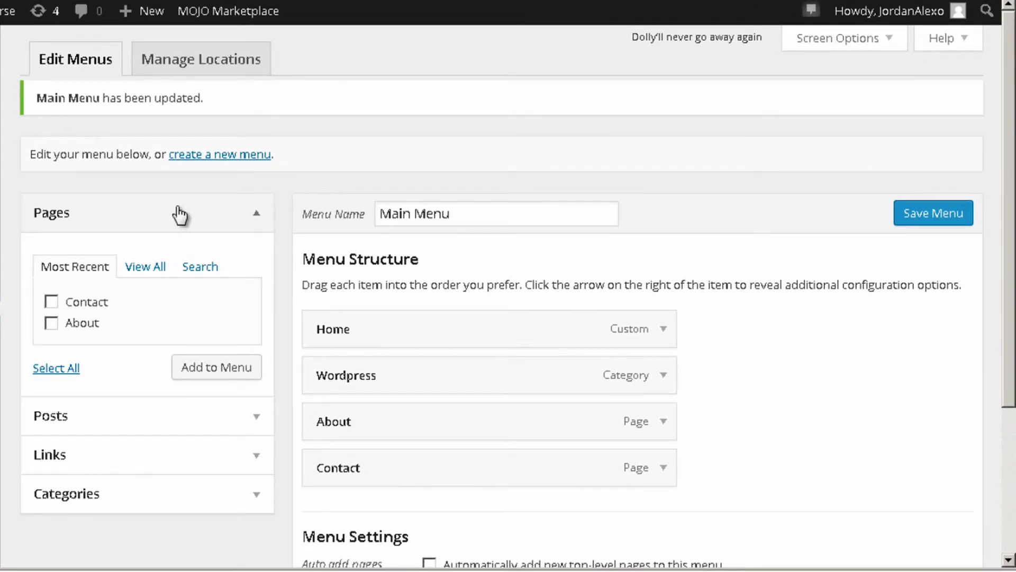
{"action": "left_click", "coordinate": [226, 159]}
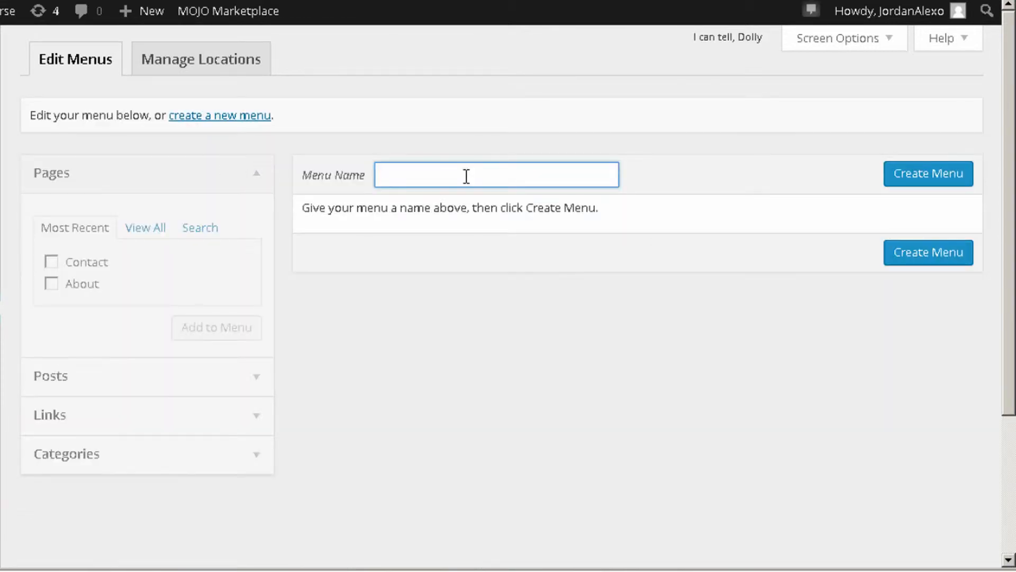
{"action": "type", "text": "Sidebar Menu"}
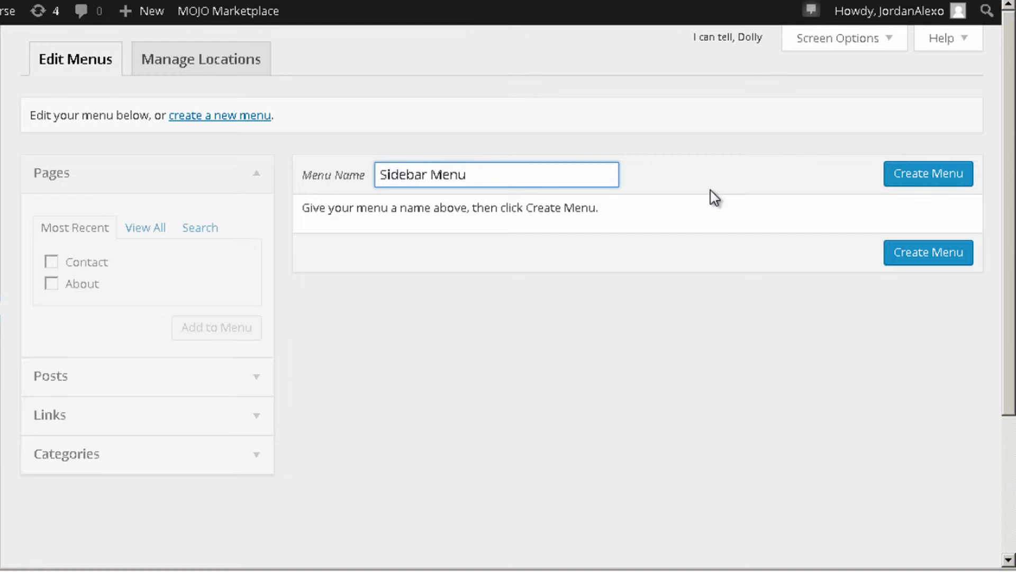
{"action": "left_click", "coordinate": [936, 182]}
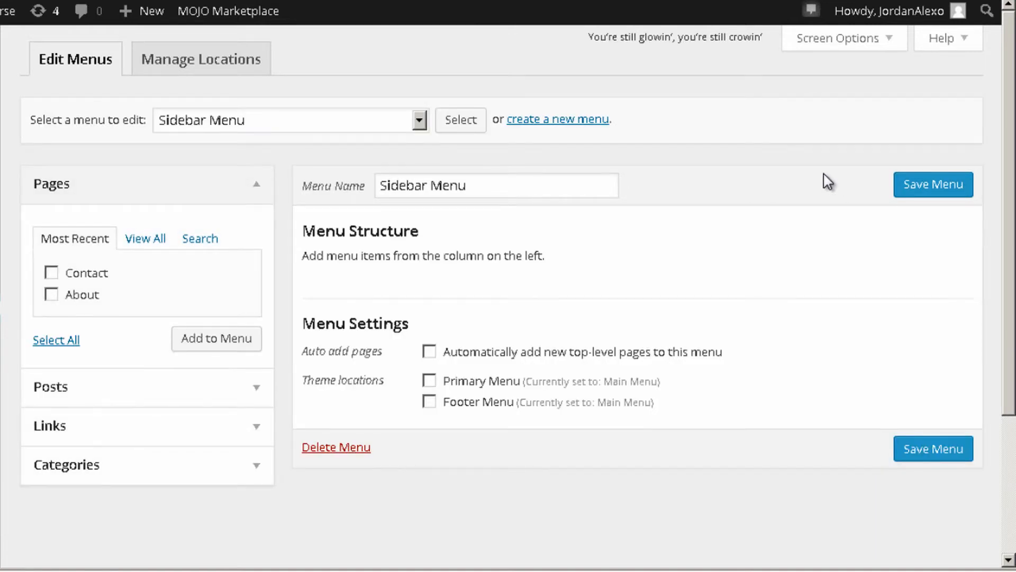
Add the Wordpress, Videos and Articles categories to Sidebar Menu and save it without assigning a theme location
{"action": "scroll", "coordinate": [828, 181], "scroll_direction": "down", "scroll_amount": 2}
{"action": "left_click", "coordinate": [198, 282]}
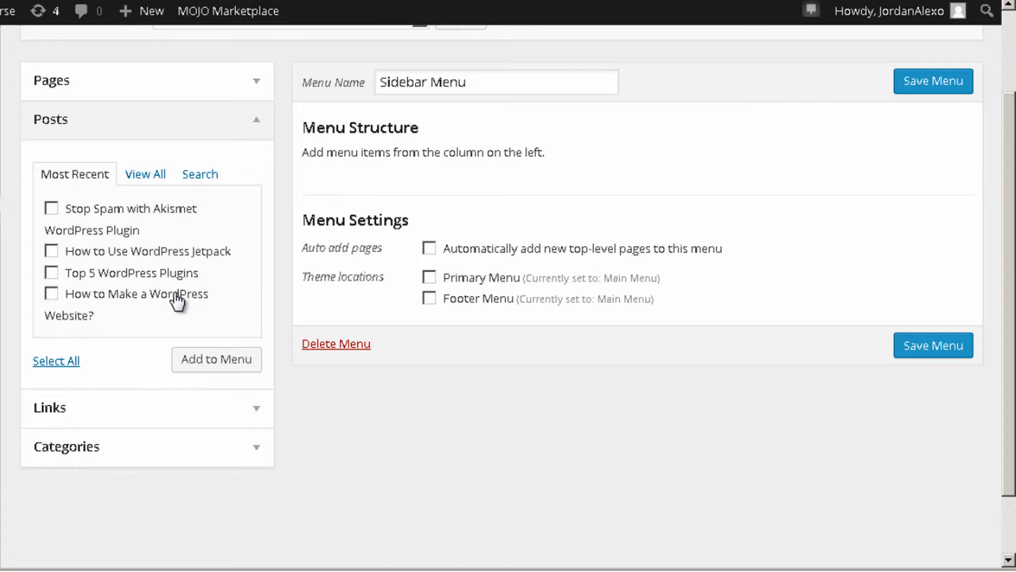
{"action": "left_click", "coordinate": [127, 446]}
{"action": "left_click", "coordinate": [52, 287]}
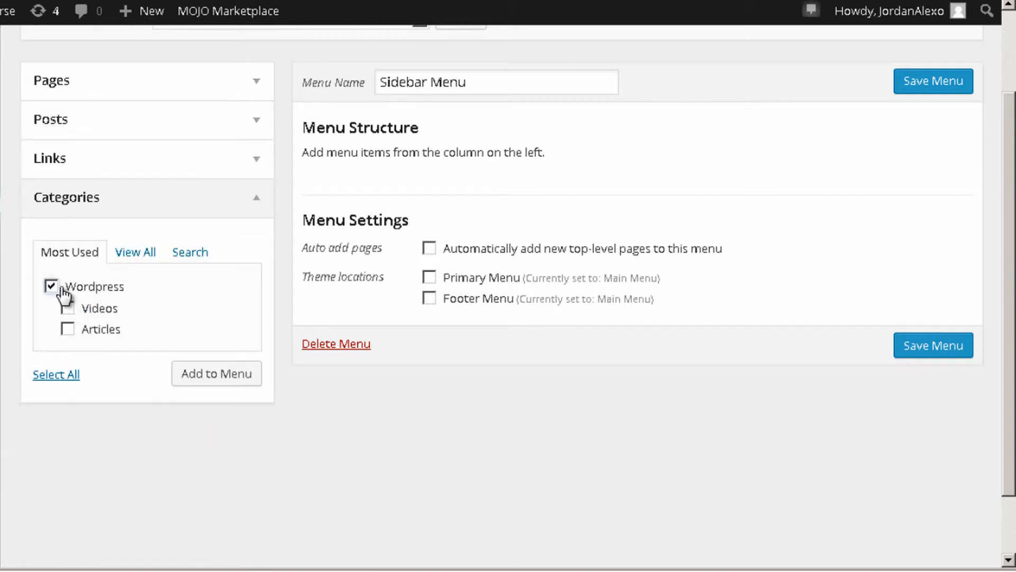
{"action": "left_click", "coordinate": [68, 308]}
{"action": "left_click", "coordinate": [68, 329]}
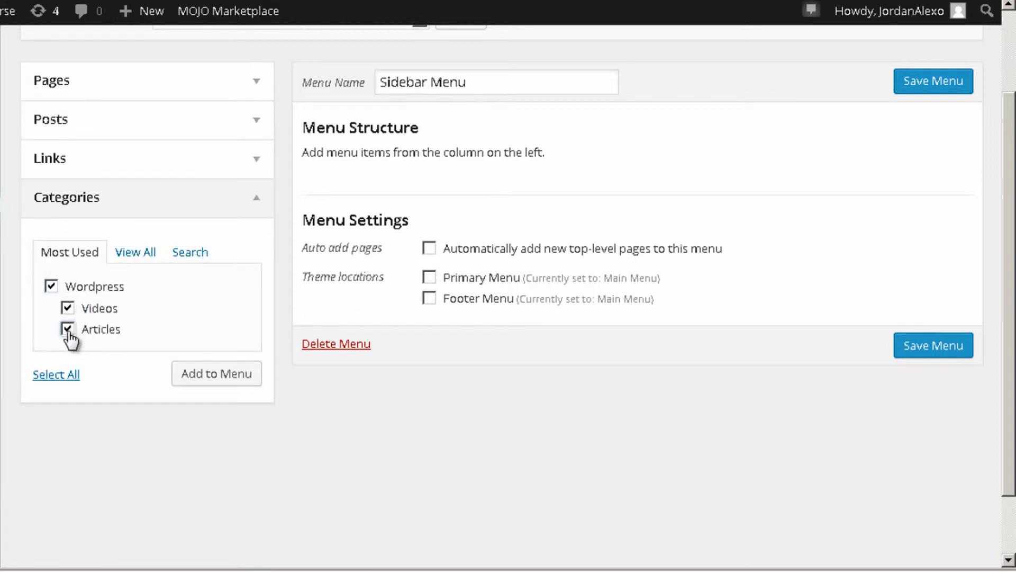
{"action": "left_click", "coordinate": [218, 377]}
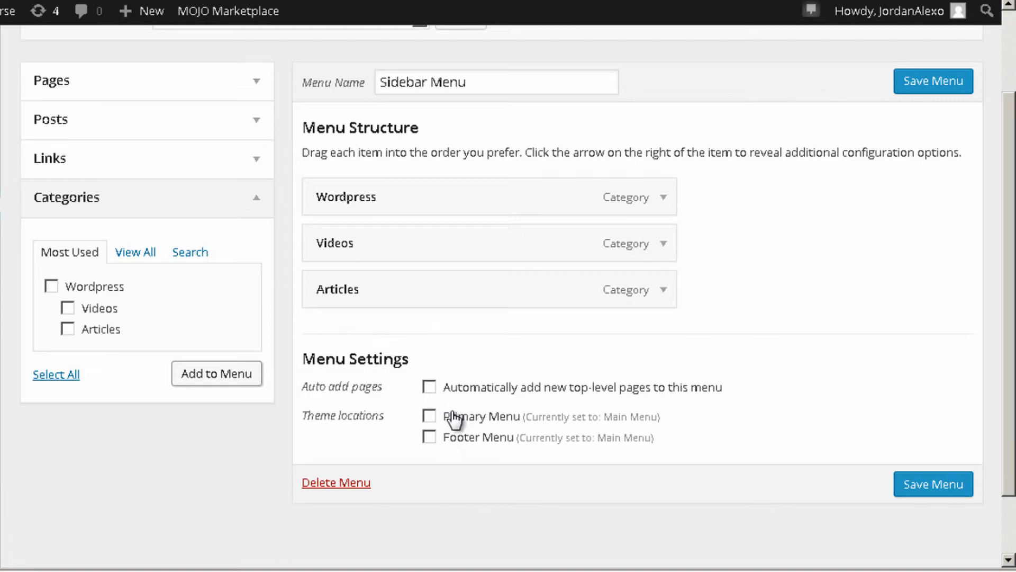
{"action": "left_click", "coordinate": [921, 84]}
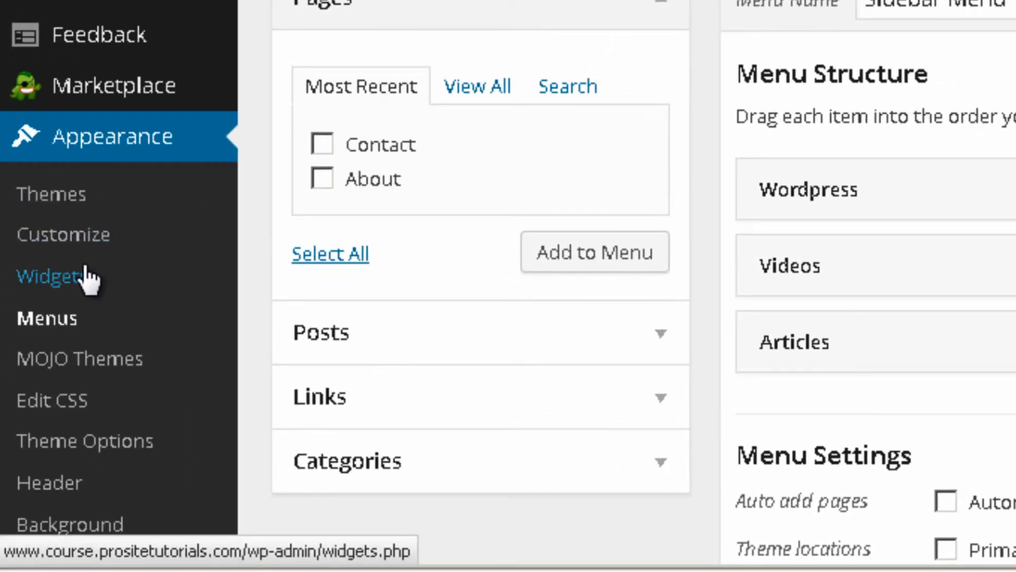
Open the Widgets page and look through the available and inactive widgets
{"action": "left_click", "coordinate": [85, 276]}
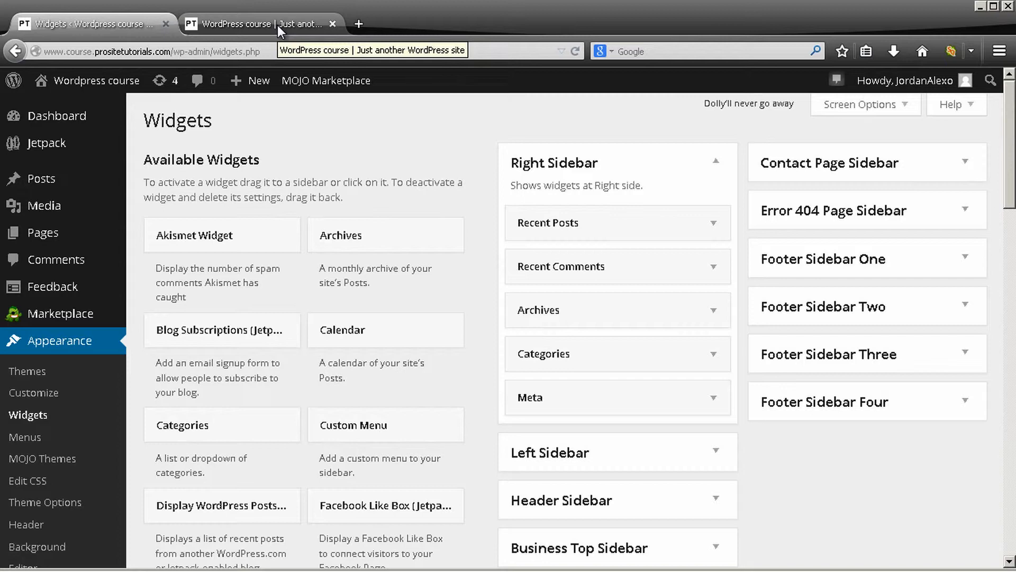
{"action": "scroll", "coordinate": [241, 182], "scroll_direction": "down", "scroll_amount": 7}
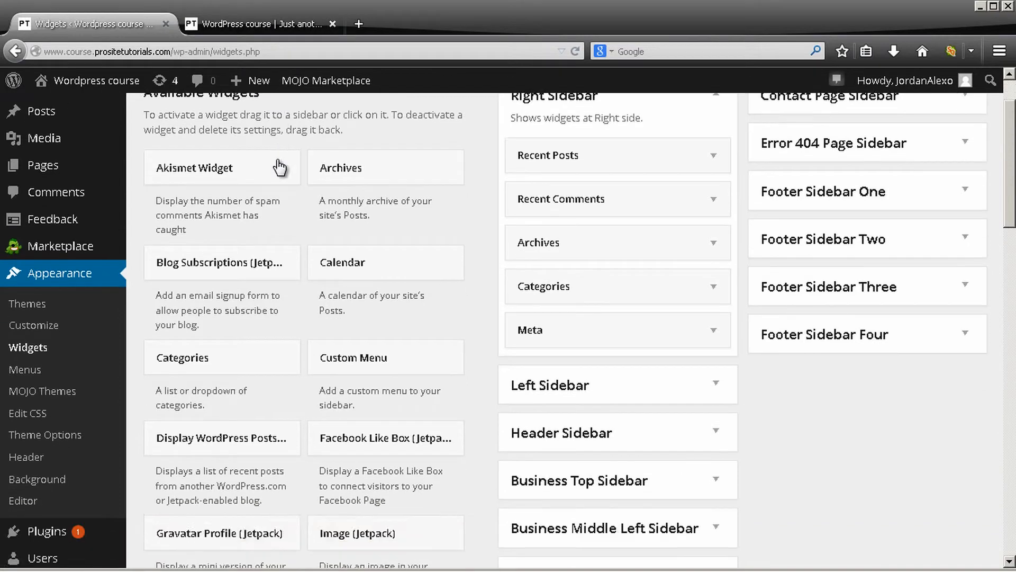
{"action": "mouse_move", "coordinate": [279, 93]}
{"action": "scroll", "coordinate": [189, 172], "scroll_direction": "down", "scroll_amount": 10}
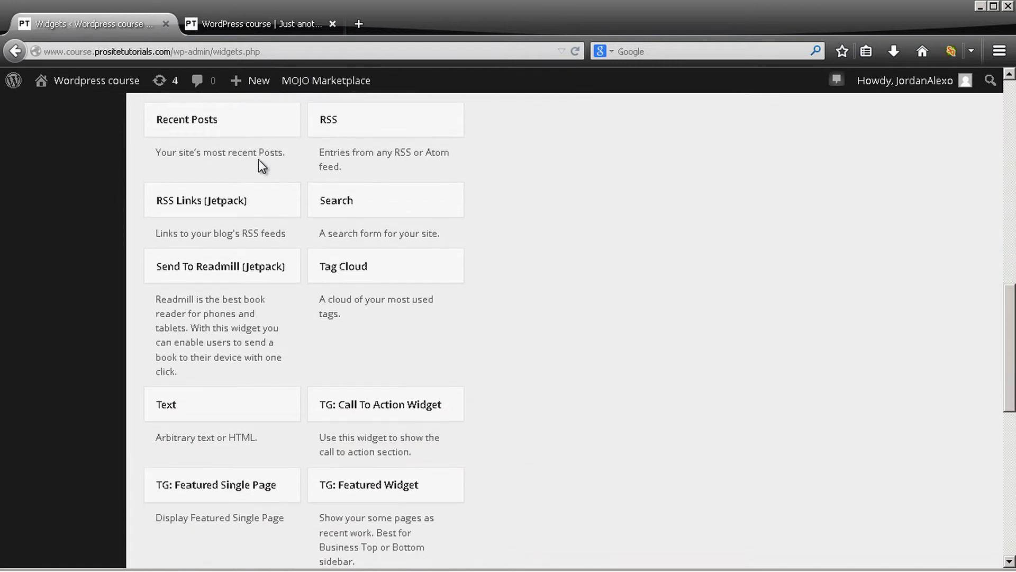
{"action": "scroll", "coordinate": [152, 247], "scroll_direction": "down", "scroll_amount": 3}
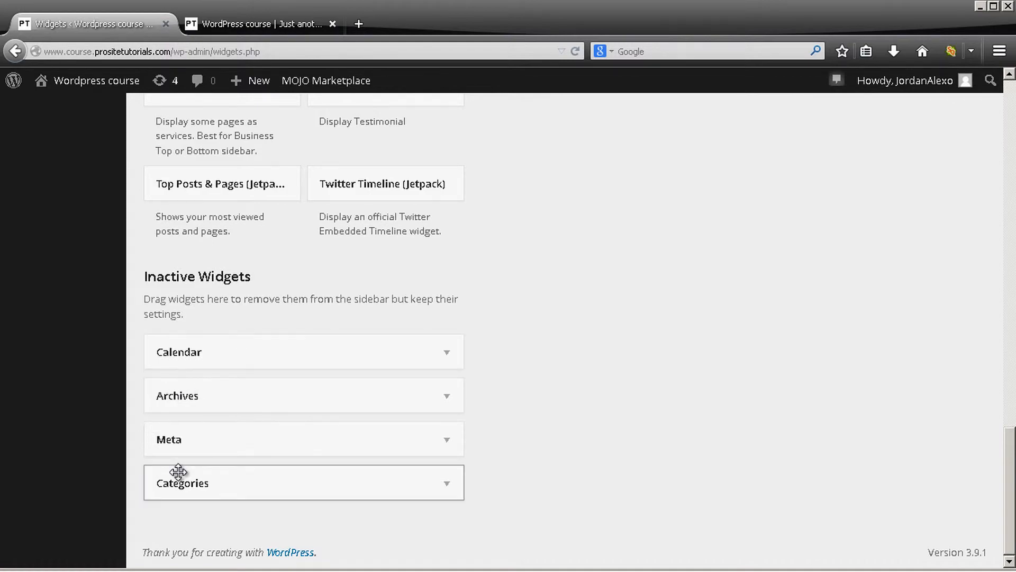
{"action": "scroll", "coordinate": [265, 473], "scroll_direction": "up", "scroll_amount": 3}
{"action": "scroll", "coordinate": [311, 458], "scroll_direction": "down", "scroll_amount": 3}
{"action": "scroll", "coordinate": [519, 302], "scroll_direction": "up", "scroll_amount": 15}
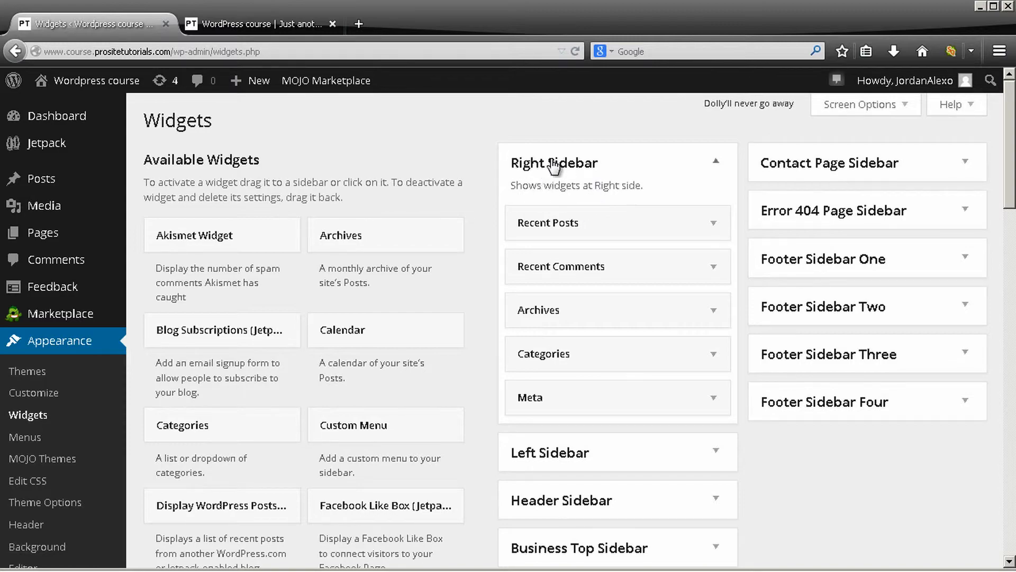
Compare the live home page's sidebar with the sidebar areas on the Widgets page
{"action": "left_click", "coordinate": [277, 21]}
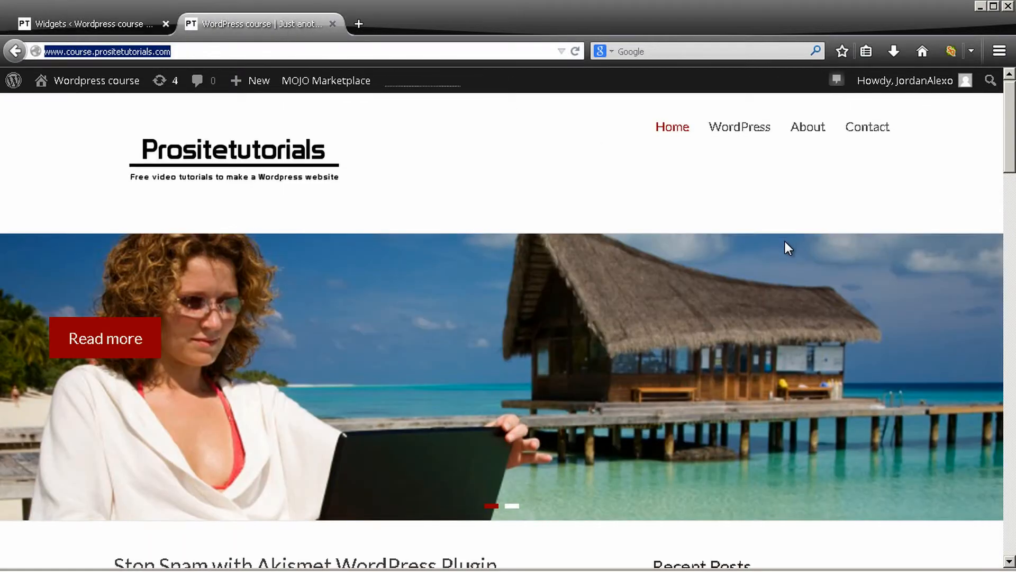
{"action": "scroll", "coordinate": [785, 244], "scroll_direction": "down", "scroll_amount": 5}
{"action": "left_click", "coordinate": [133, 23]}
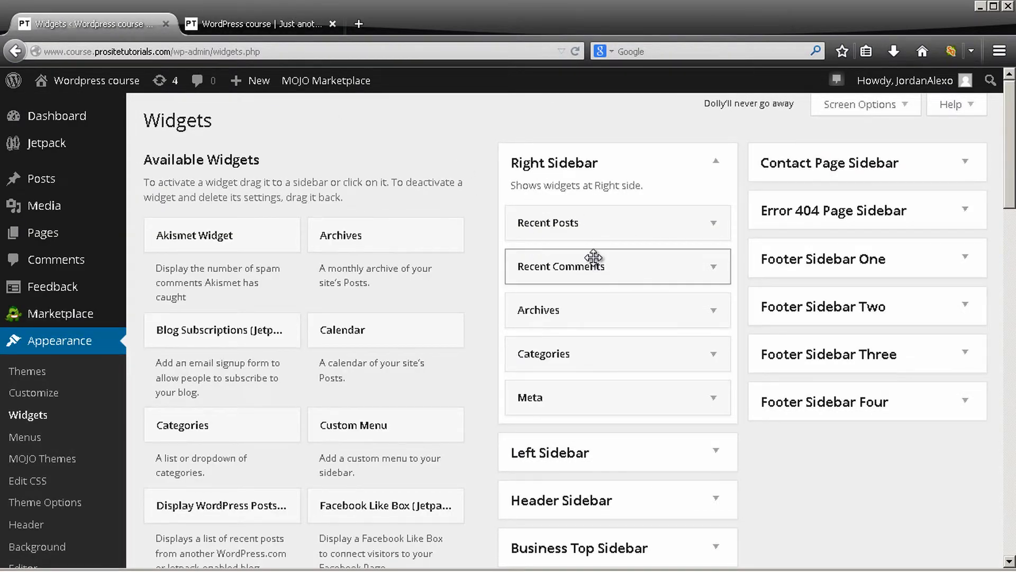
{"action": "scroll", "coordinate": [591, 394], "scroll_direction": "down", "scroll_amount": 5}
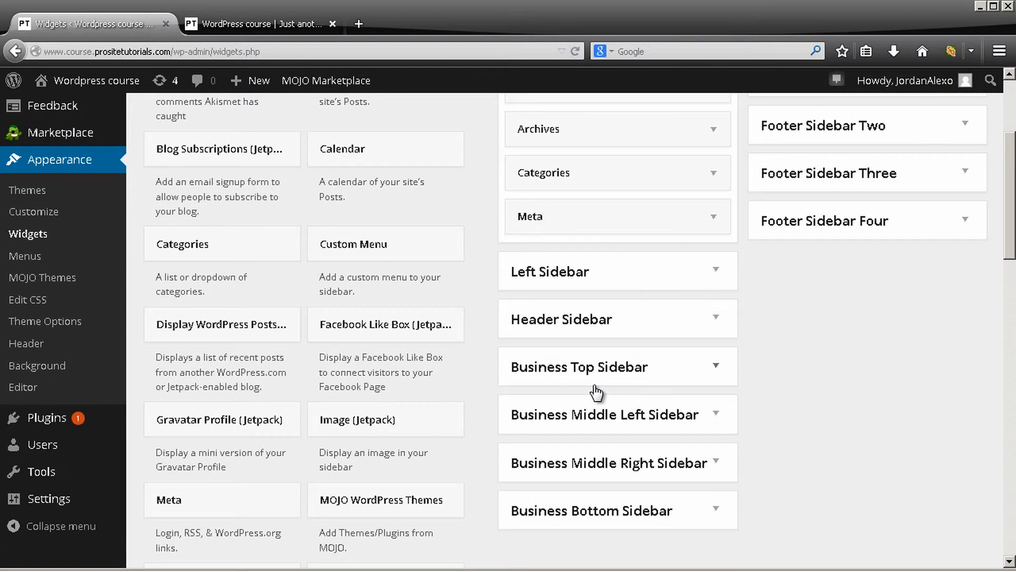
{"action": "scroll", "coordinate": [595, 370], "scroll_direction": "up", "scroll_amount": 3}
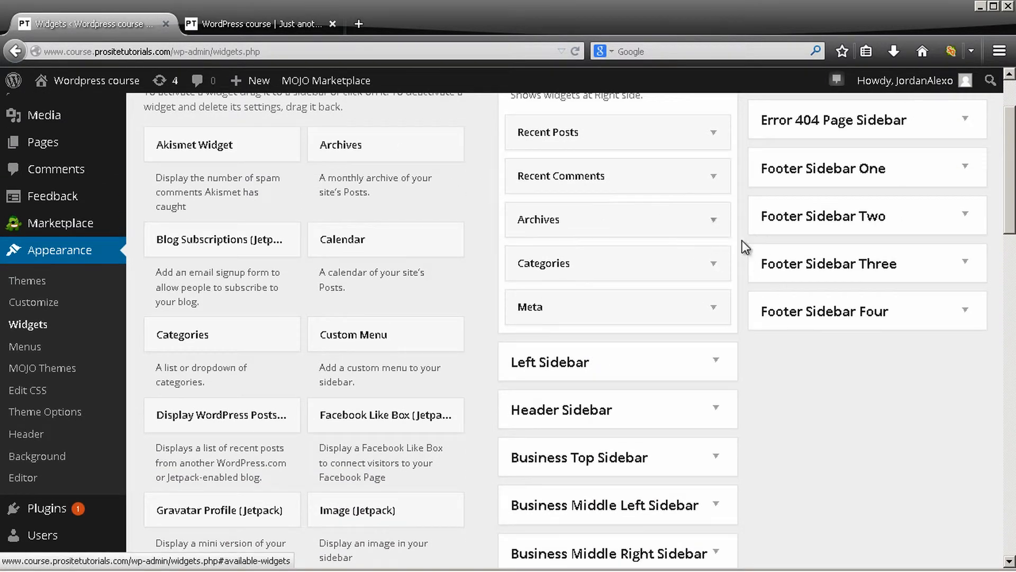
Clear Archives, Categories and Meta from the Right Sidebar, deleting Archives and Meta and moving Categories to the Left Sidebar
{"action": "left_click", "coordinate": [715, 226]}
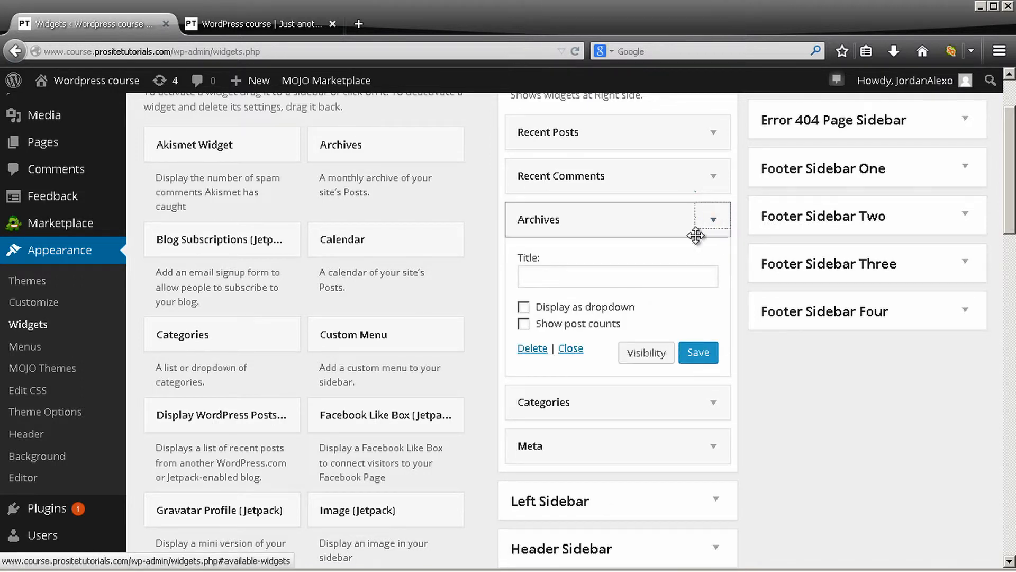
{"action": "left_click", "coordinate": [526, 350]}
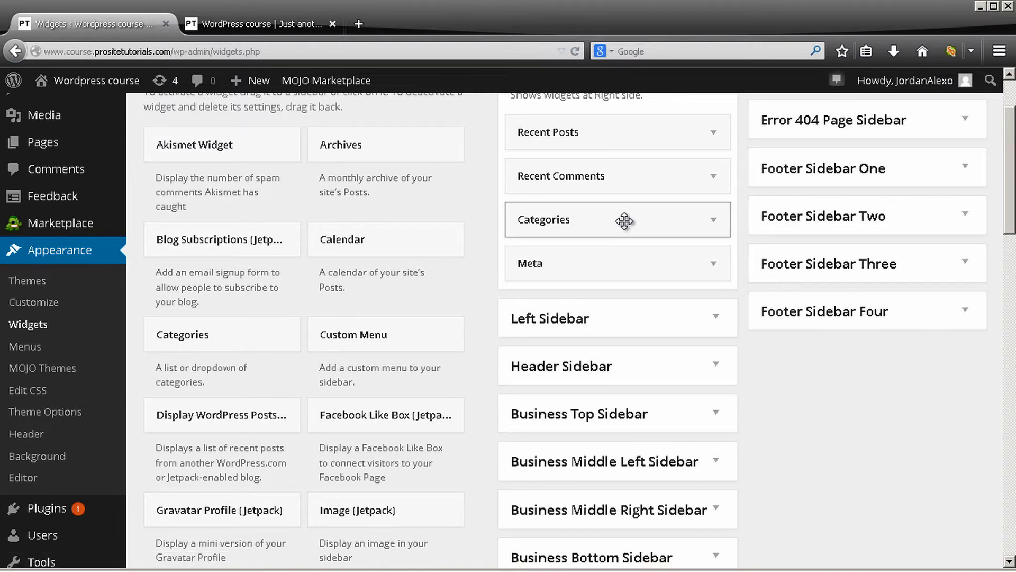
{"action": "left_click_drag", "start_coordinate": [624, 220], "coordinate": [465, 320]}
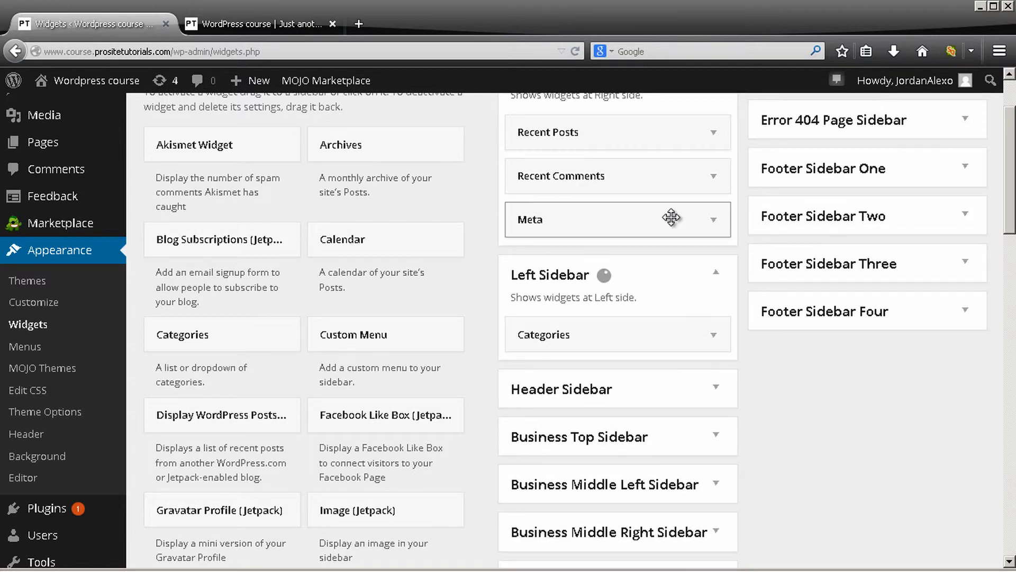
{"action": "left_click", "coordinate": [723, 223]}
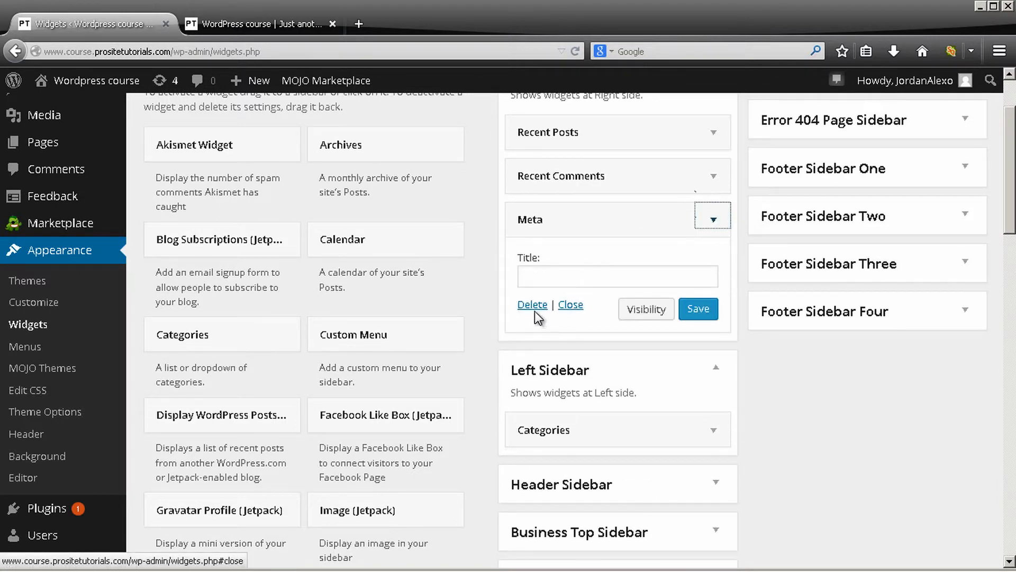
{"action": "left_click", "coordinate": [533, 307]}
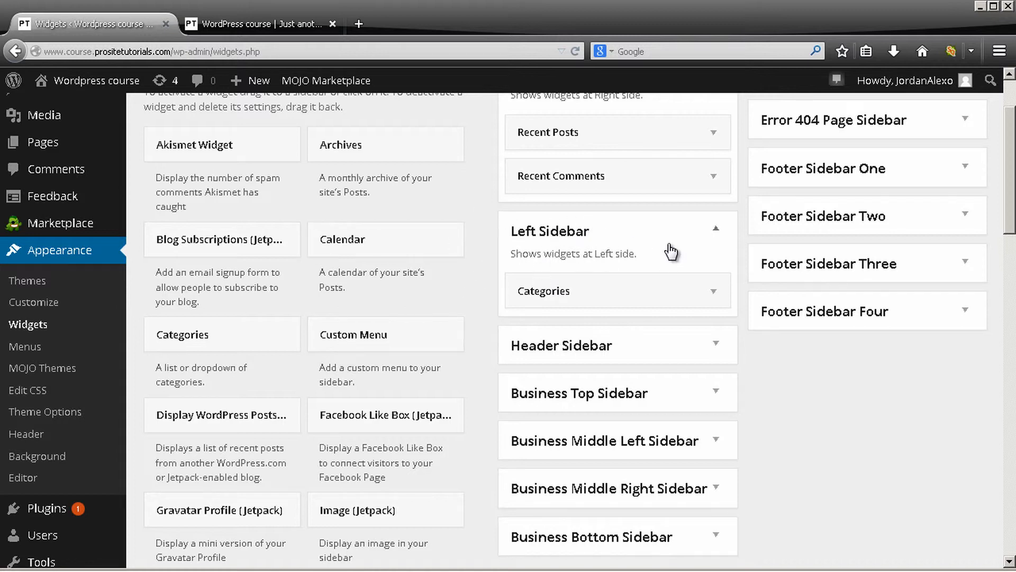
Remove the Categories widget from the Left Sidebar and check the Inactive Widgets list
{"action": "left_click_drag", "start_coordinate": [687, 286], "coordinate": [354, 290]}
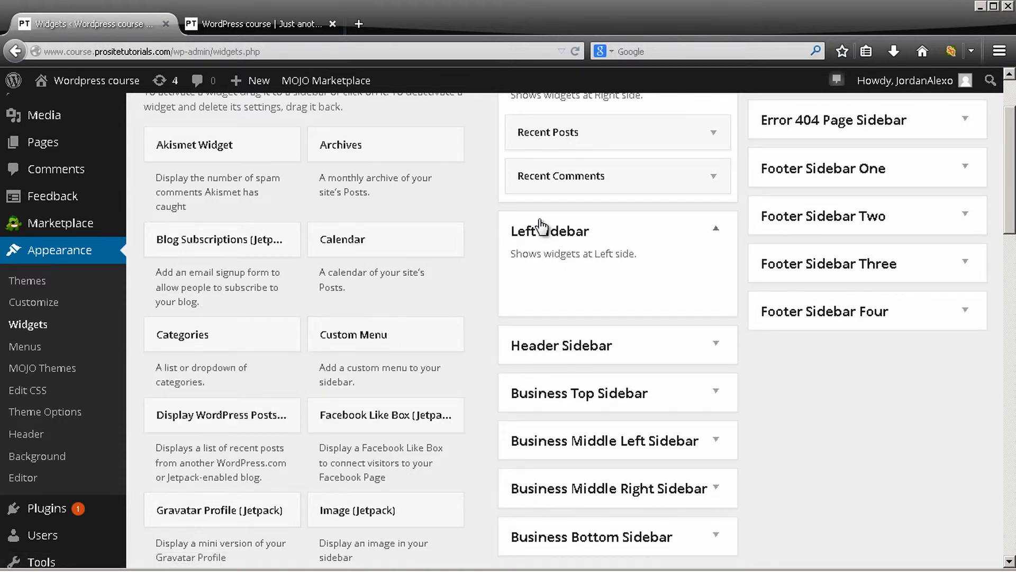
{"action": "scroll", "coordinate": [513, 239], "scroll_direction": "down", "scroll_amount": 6}
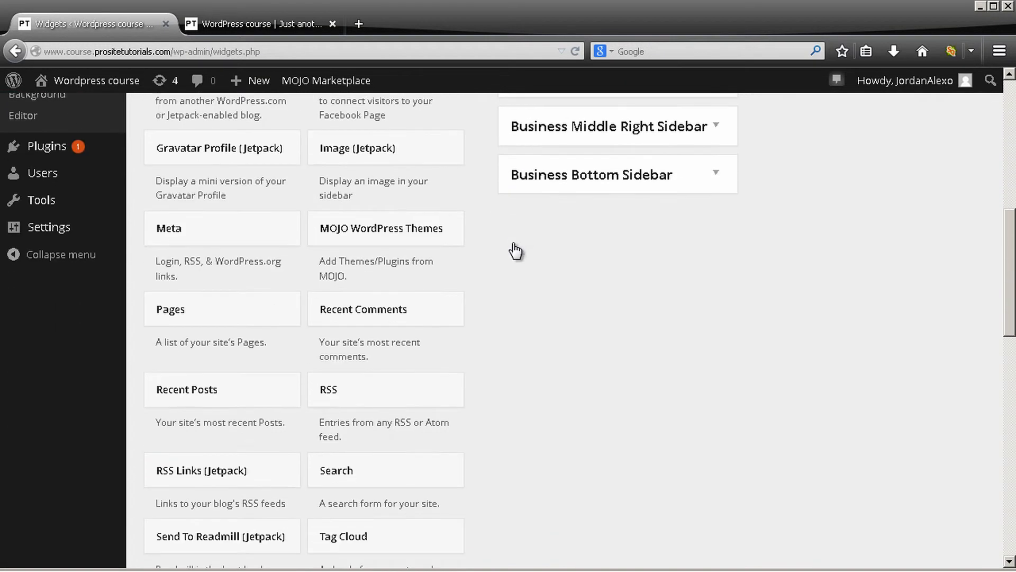
{"action": "scroll", "coordinate": [515, 251], "scroll_direction": "down", "scroll_amount": 3}
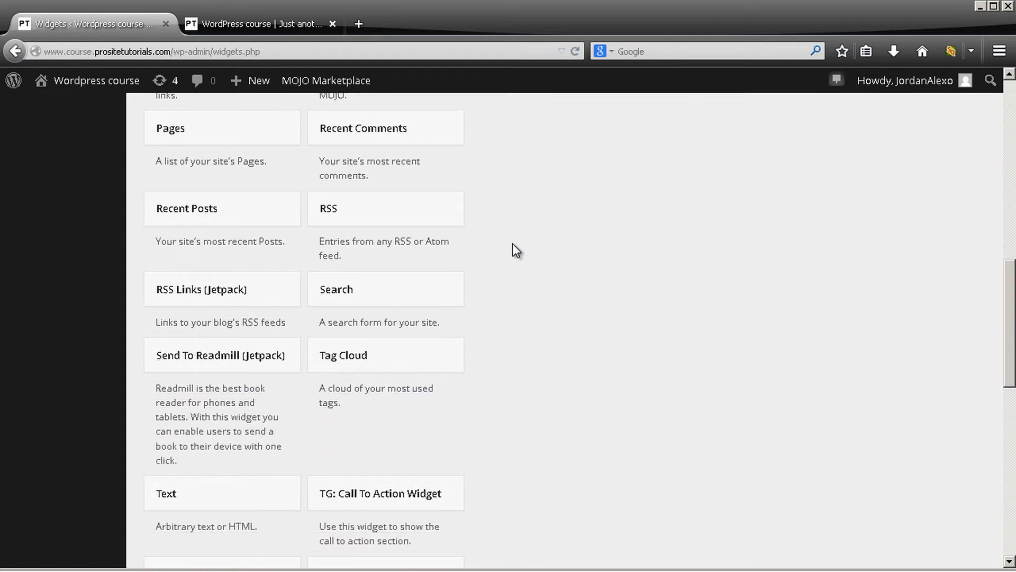
{"action": "scroll", "coordinate": [513, 244], "scroll_direction": "down", "scroll_amount": 8}
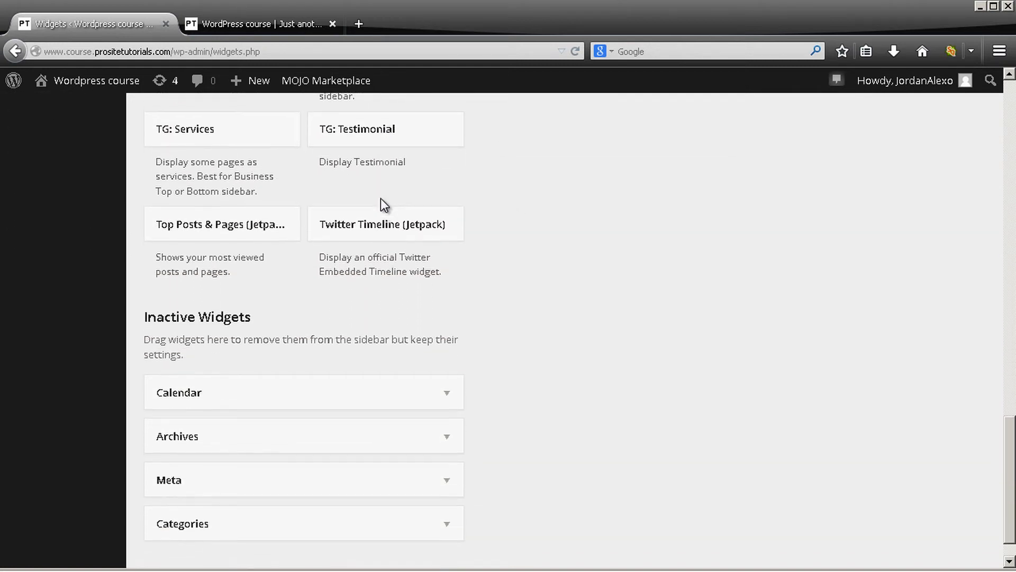
Add a Custom Menu widget below Recent Comments in the Right Sidebar and set its menu to Sidebar Menu
{"action": "scroll", "coordinate": [381, 200], "scroll_direction": "up", "scroll_amount": 12}
{"action": "scroll", "coordinate": [383, 201], "scroll_direction": "up", "scroll_amount": 7}
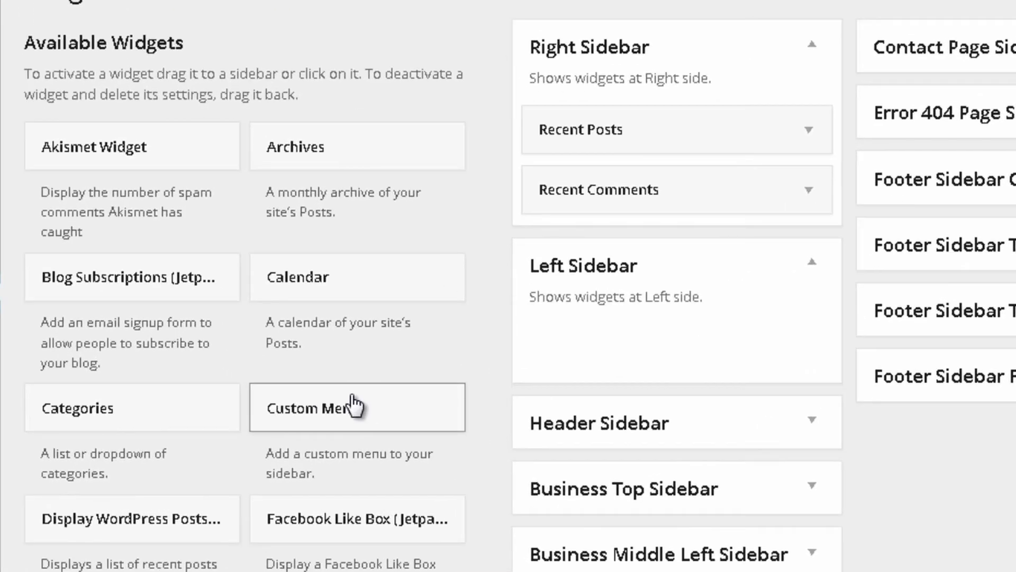
{"action": "left_click_drag", "start_coordinate": [316, 415], "coordinate": [625, 249]}
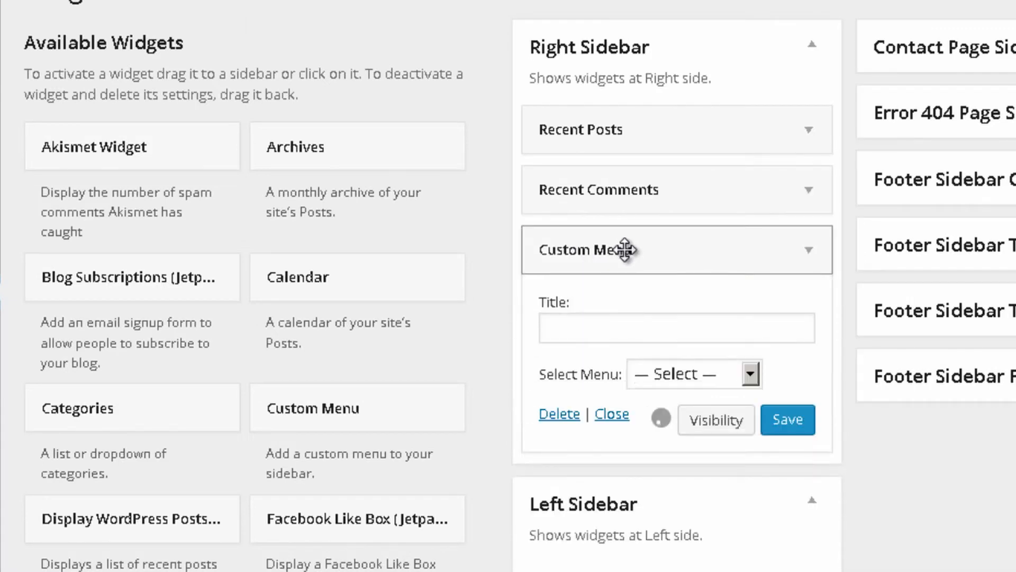
{"action": "left_click", "coordinate": [721, 373]}
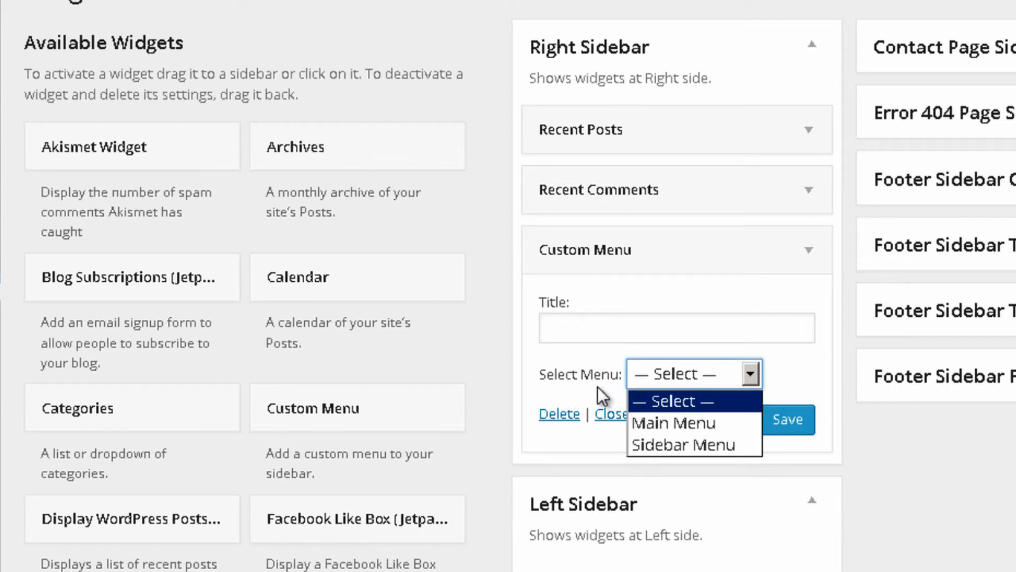
{"action": "left_click", "coordinate": [693, 443]}
Title the Custom Menu widget "Menu" and save it
{"action": "left_click", "coordinate": [630, 329]}
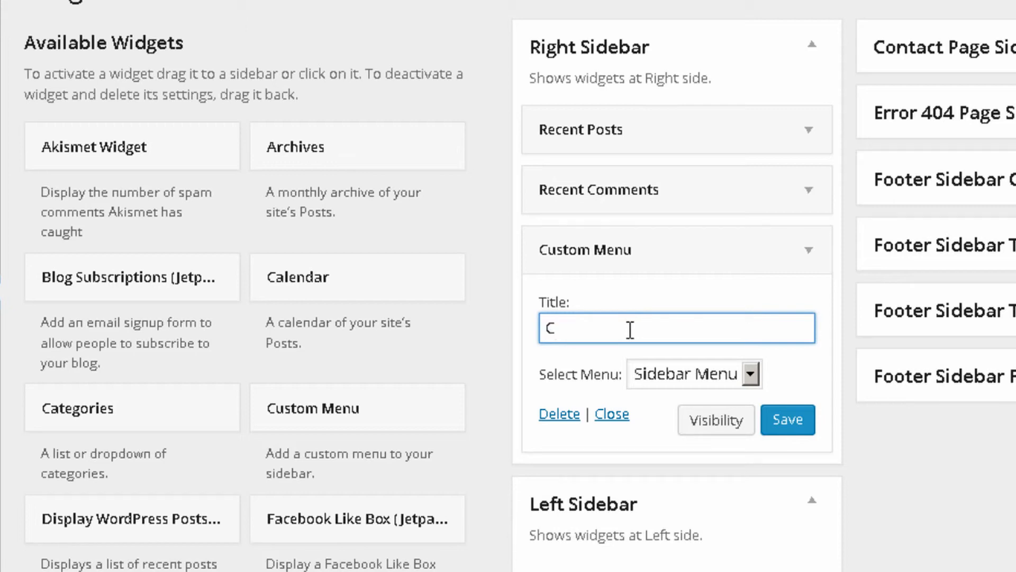
{"action": "type", "text": "C"}
{"action": "key", "text": "BackSpace"}
{"action": "type", "text": "Menu"}
{"action": "left_click", "coordinate": [797, 420]}
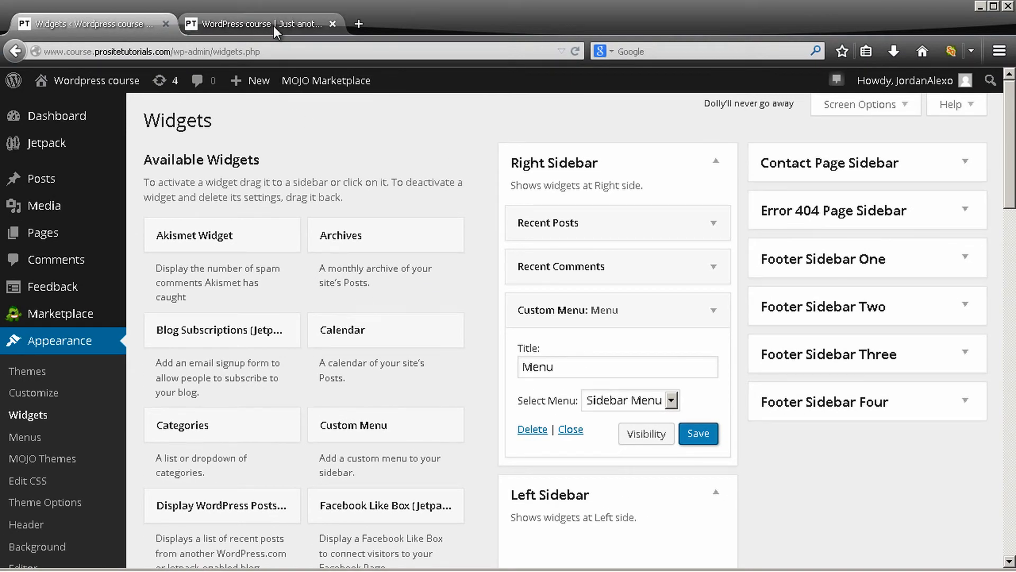
Reload the live home page and check the custom menu in its sidebar
{"action": "left_click", "coordinate": [258, 27]}
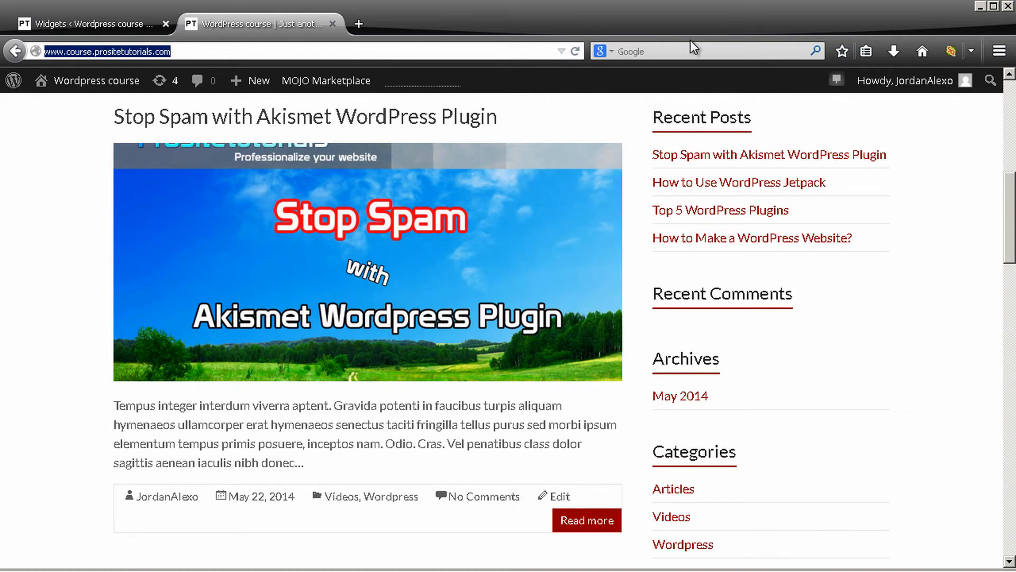
{"action": "left_click", "coordinate": [574, 51]}
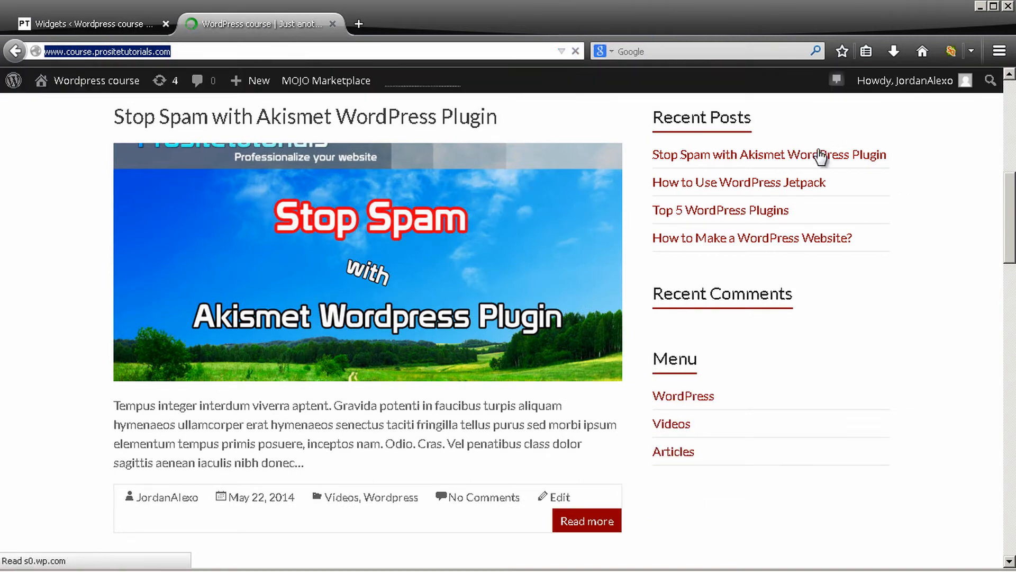
{"action": "scroll", "coordinate": [824, 157], "scroll_direction": "down", "scroll_amount": 1}
{"action": "scroll", "coordinate": [824, 157], "scroll_direction": "down", "scroll_amount": 3}
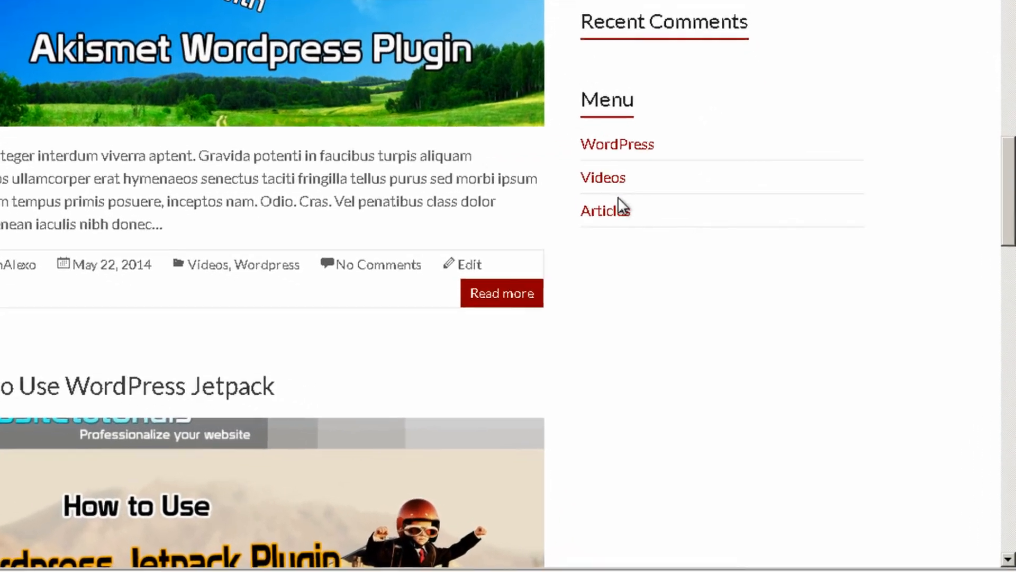
{"action": "scroll", "coordinate": [583, 159], "scroll_direction": "up", "scroll_amount": 3}
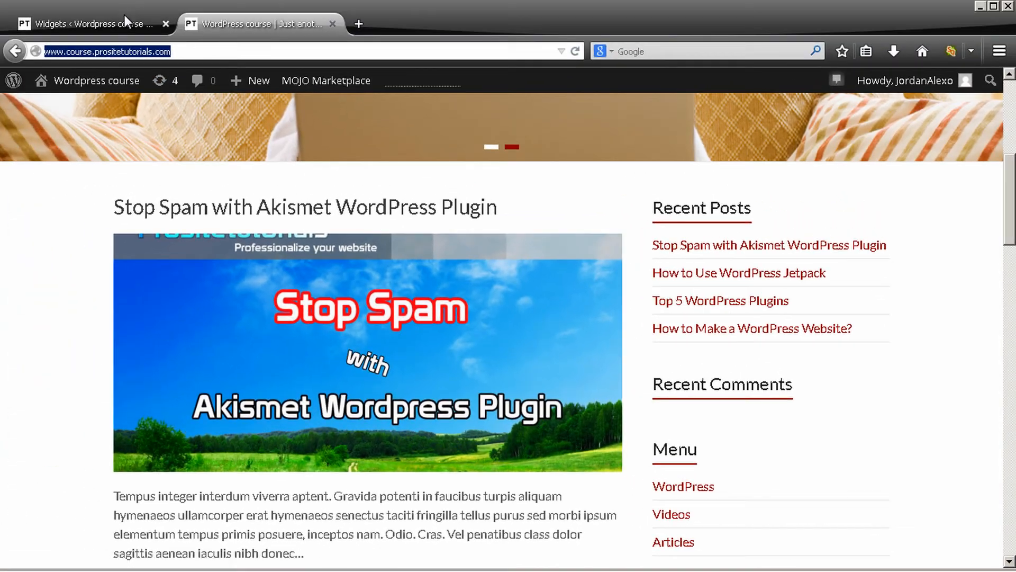
Return to the Widgets page and look through the available widgets and the remaining sidebar and footer areas
{"action": "left_click", "coordinate": [125, 16]}
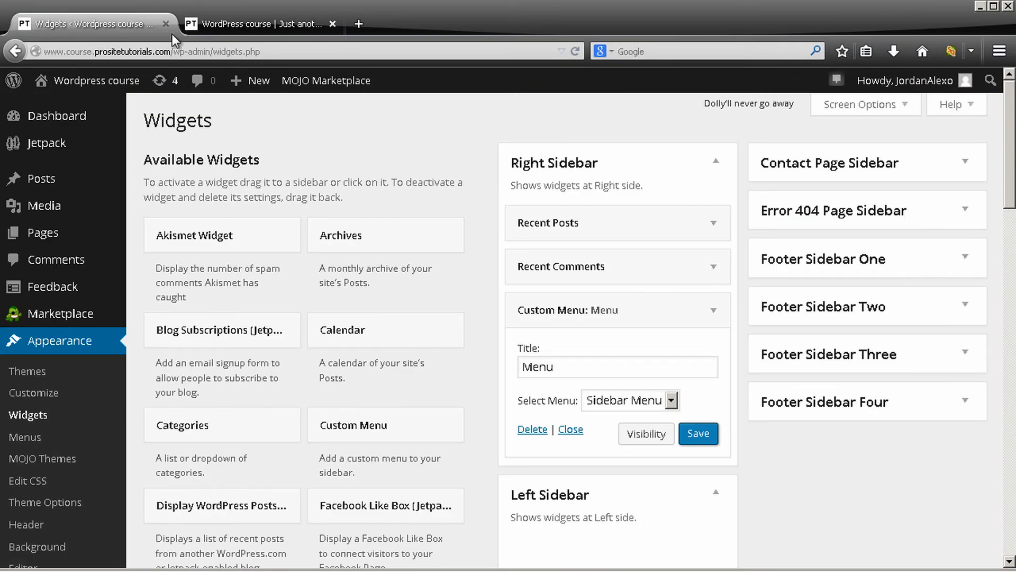
{"action": "scroll", "coordinate": [163, 295], "scroll_direction": "down", "scroll_amount": 3}
{"action": "scroll", "coordinate": [460, 352], "scroll_direction": "down", "scroll_amount": 8}
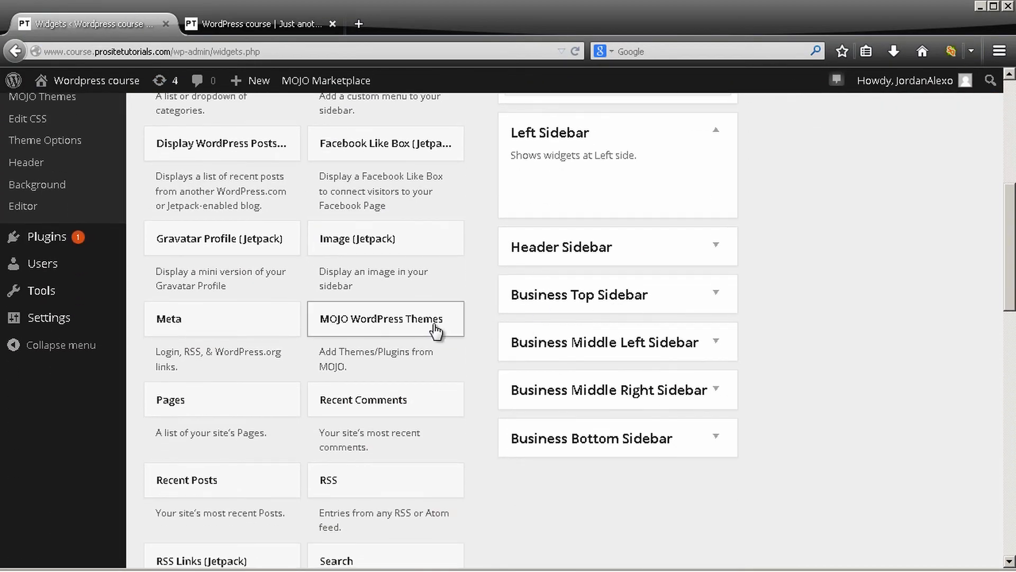
{"action": "scroll", "coordinate": [532, 288], "scroll_direction": "down", "scroll_amount": 8}
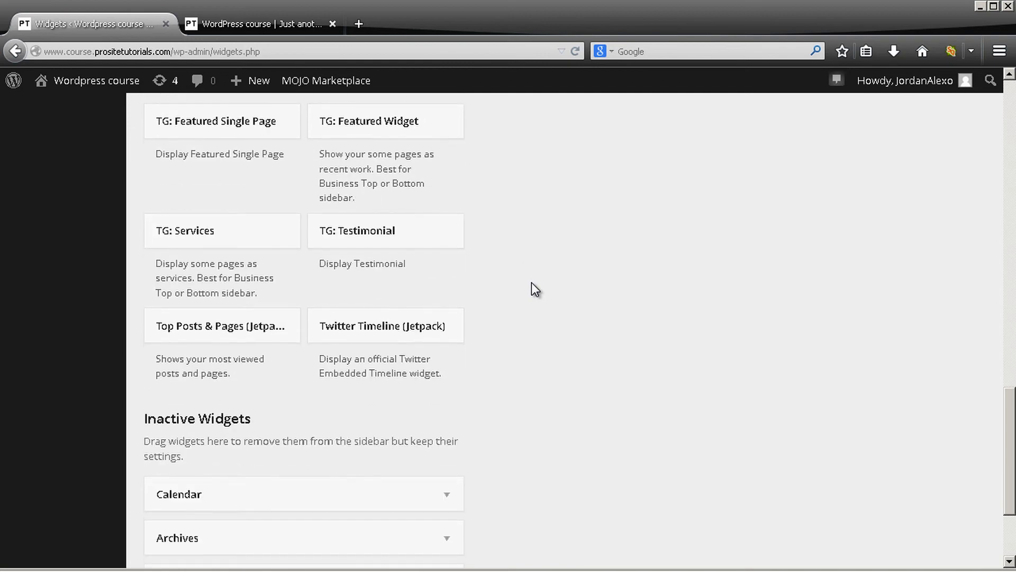
{"action": "scroll", "coordinate": [540, 272], "scroll_direction": "up", "scroll_amount": 14}
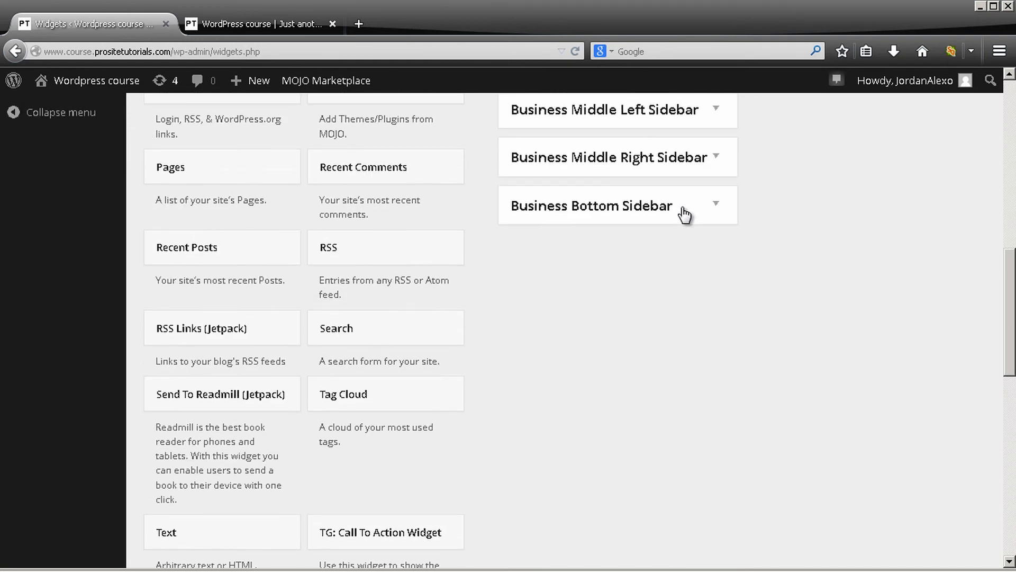
{"action": "scroll", "coordinate": [686, 202], "scroll_direction": "up", "scroll_amount": 5}
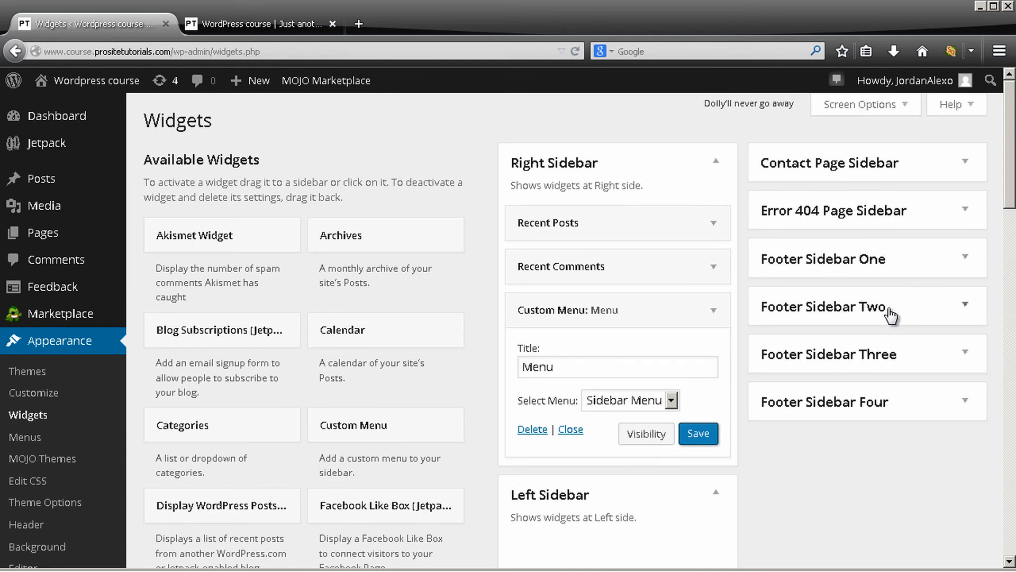
{"action": "scroll", "coordinate": [345, 215], "scroll_direction": "down", "scroll_amount": 5}
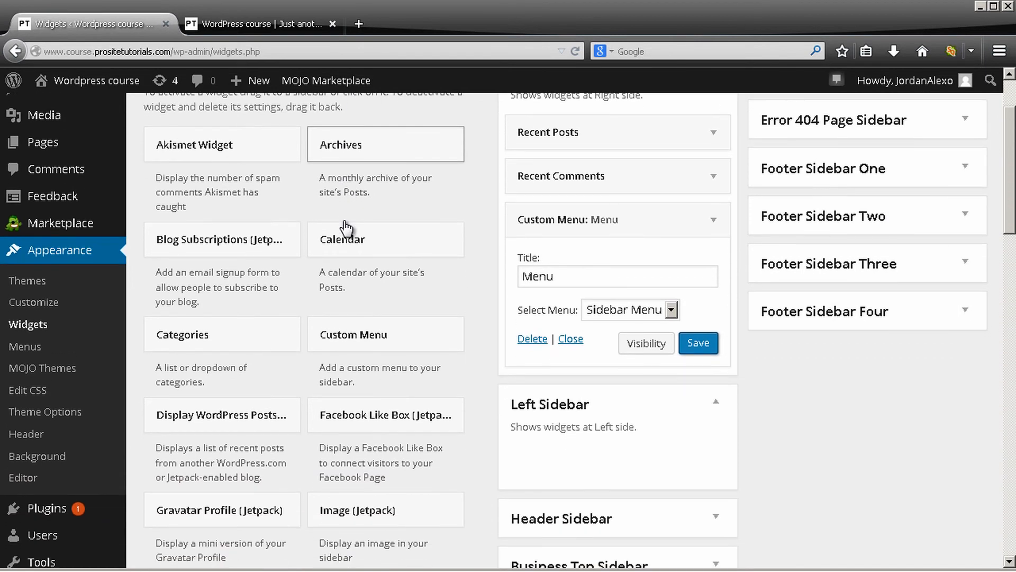
{"action": "scroll", "coordinate": [343, 242], "scroll_direction": "down", "scroll_amount": 2}
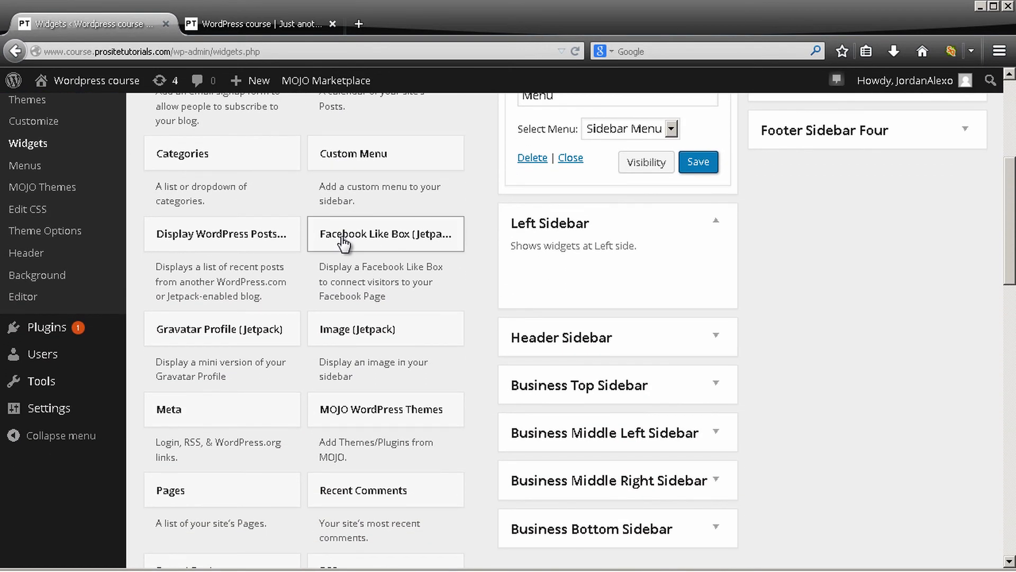